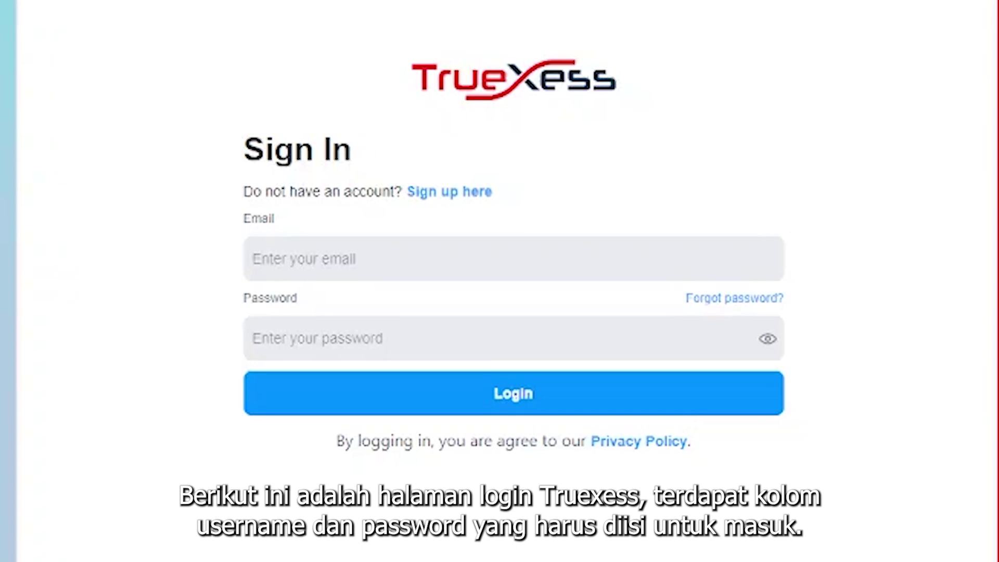
Enter the account e-mail and password on the Sign In page and log in to Truexess.
click(318, 259)
click(319, 320)
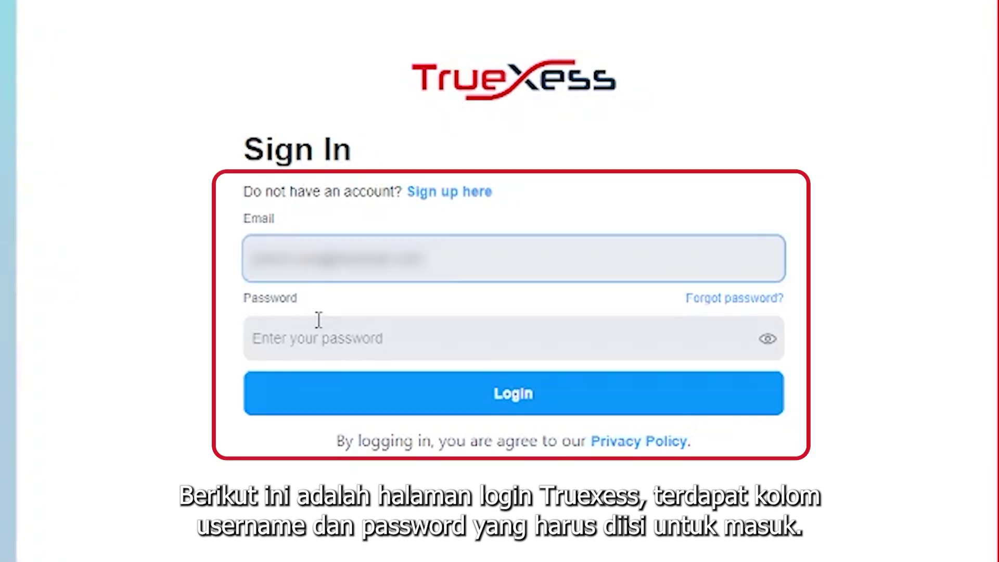
click(318, 320)
text(••••••)
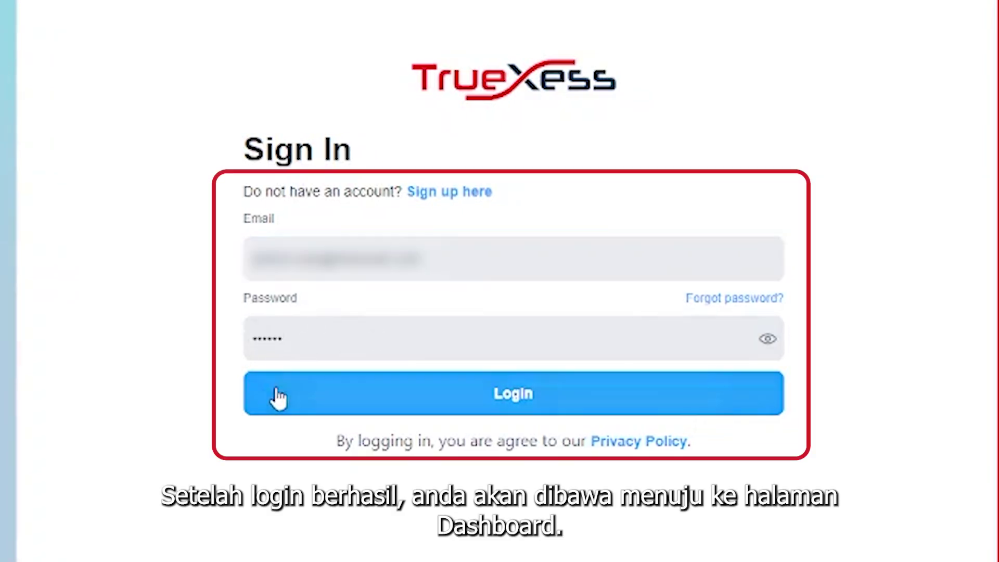
click(277, 394)
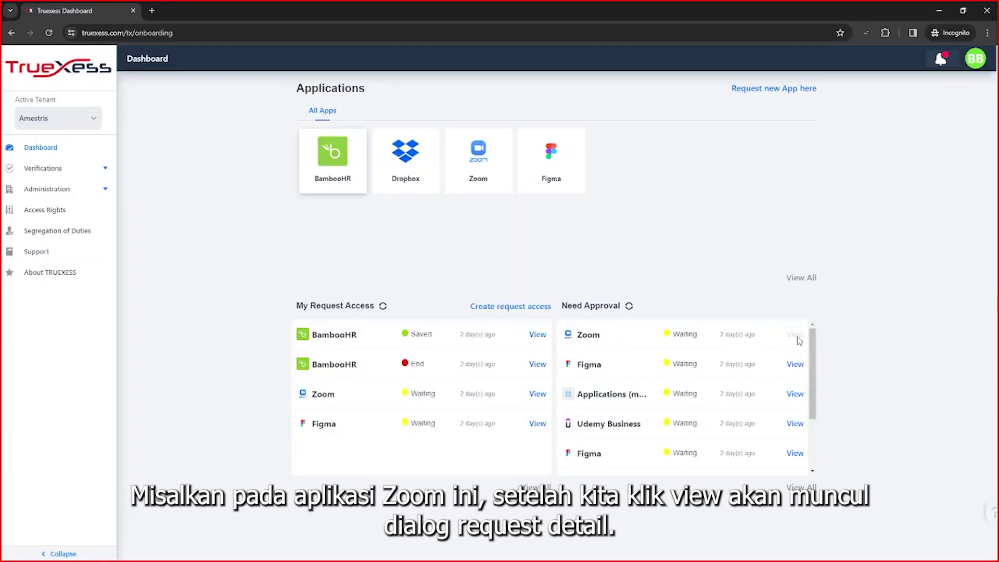
Open the Zoom request's details from the Need Approval list.
click(723, 177)
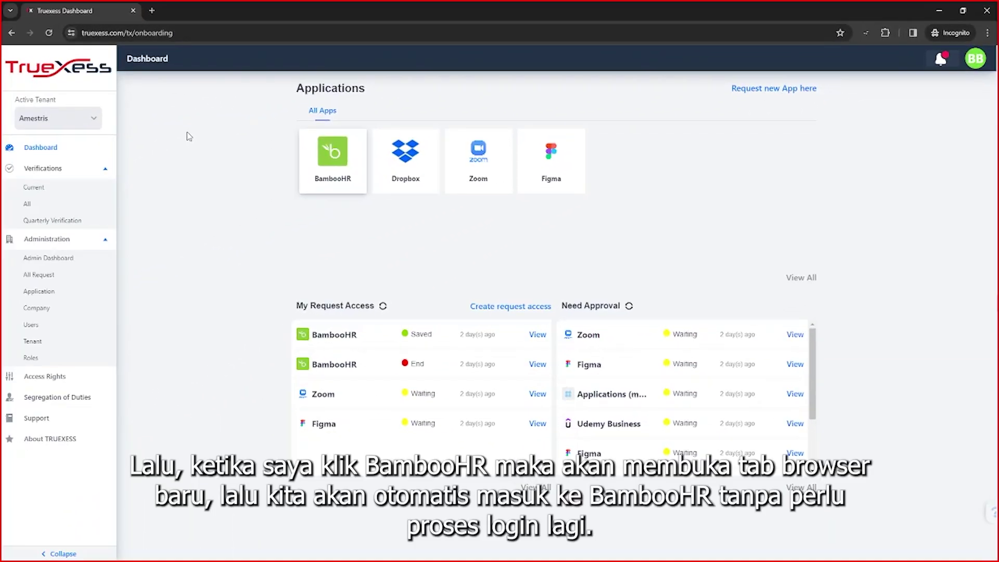
Launch BambooHR from the dashboard, log out, then sign back in through Truexess SAML.
click(315, 173)
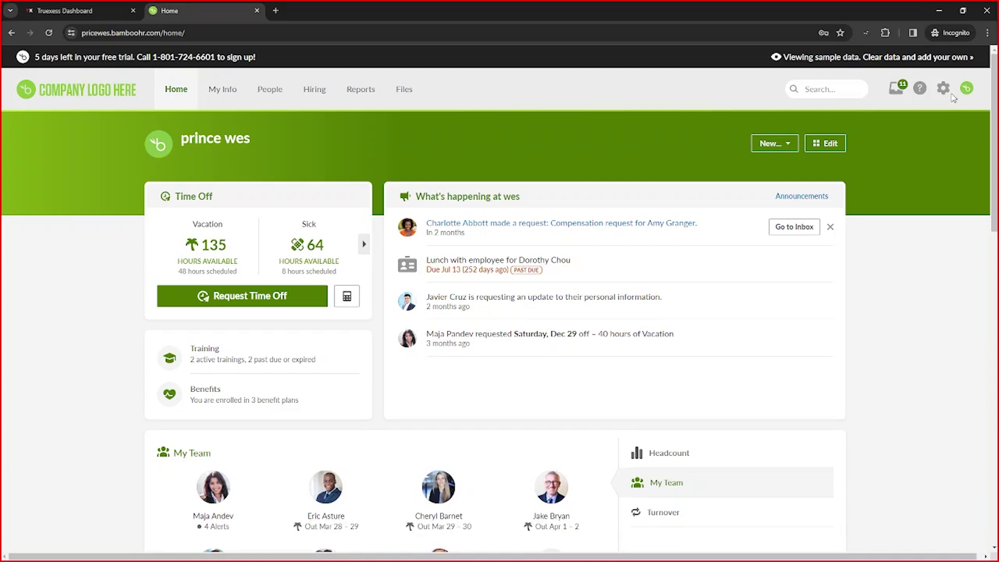
click(966, 88)
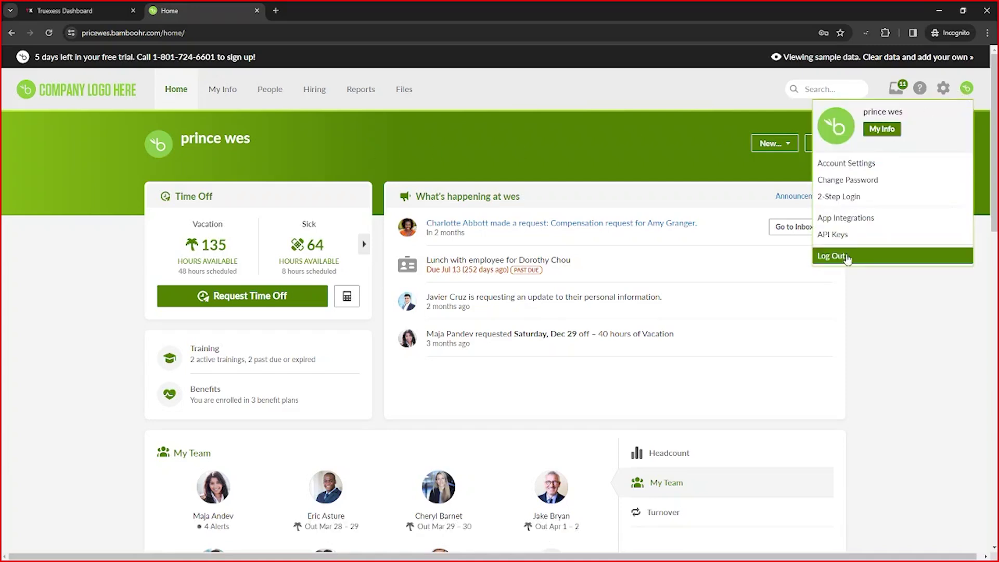
click(830, 255)
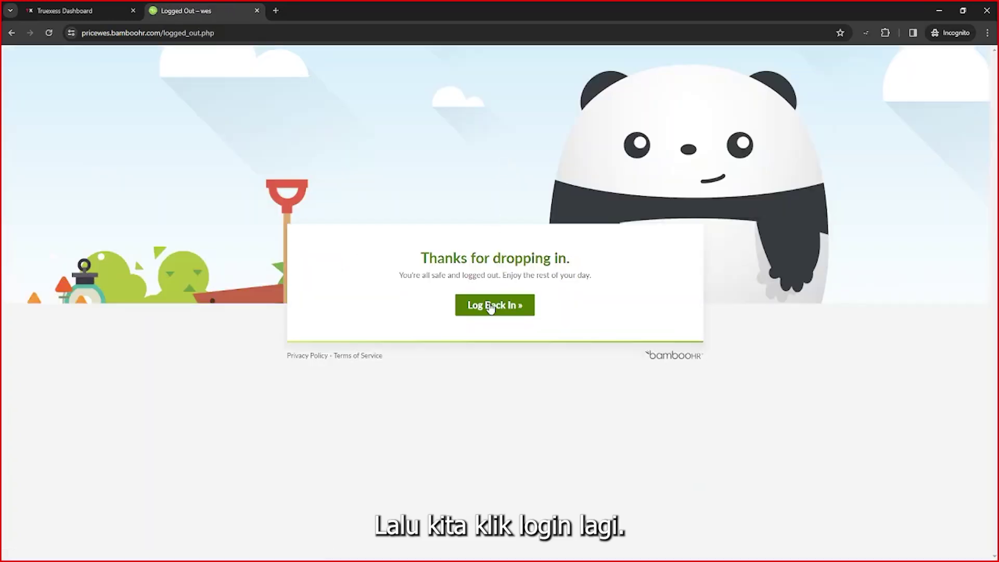
click(489, 306)
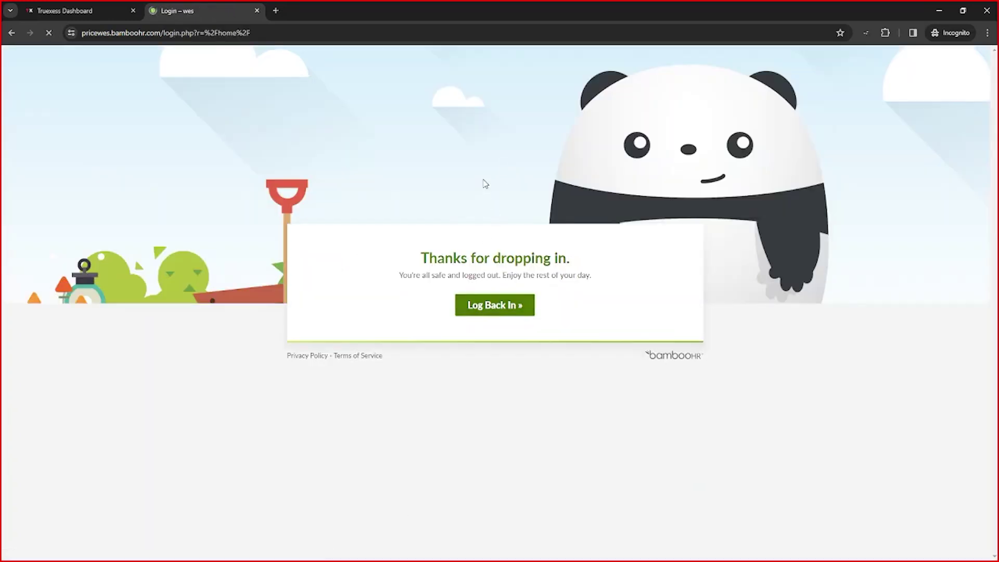
click(493, 291)
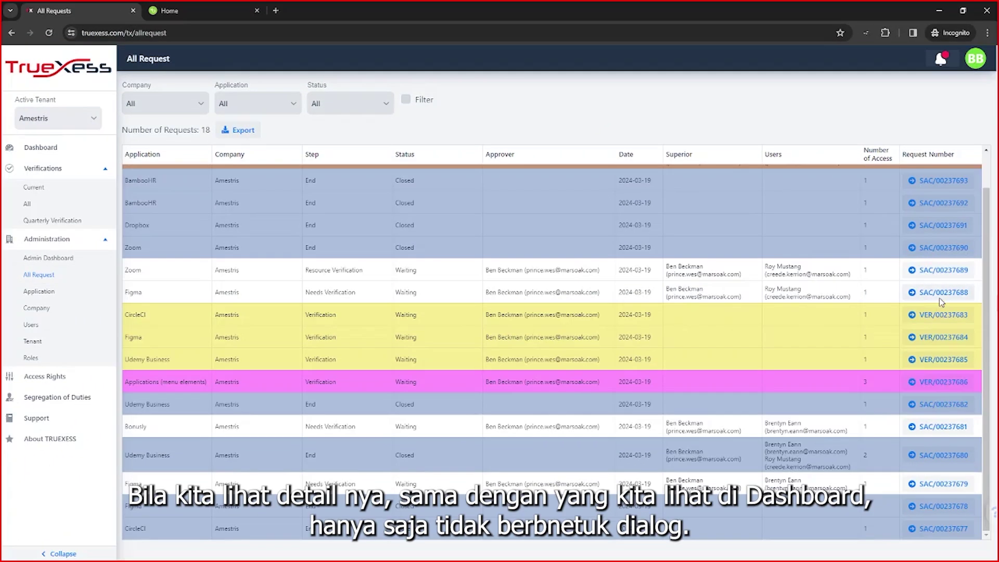
Open the Figma access request's details.
click(941, 299)
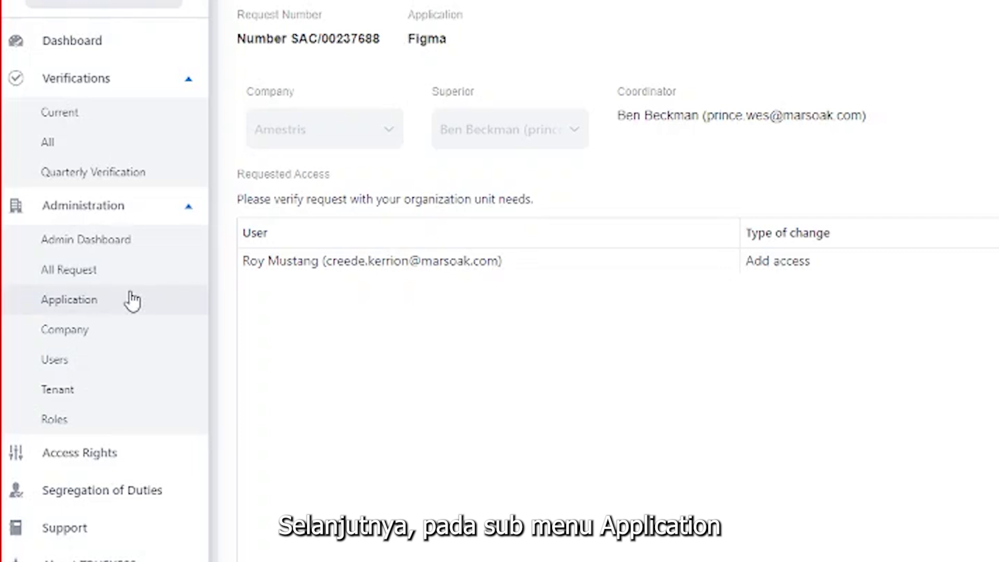
Show the tenant's application list under Administration > Application.
click(133, 300)
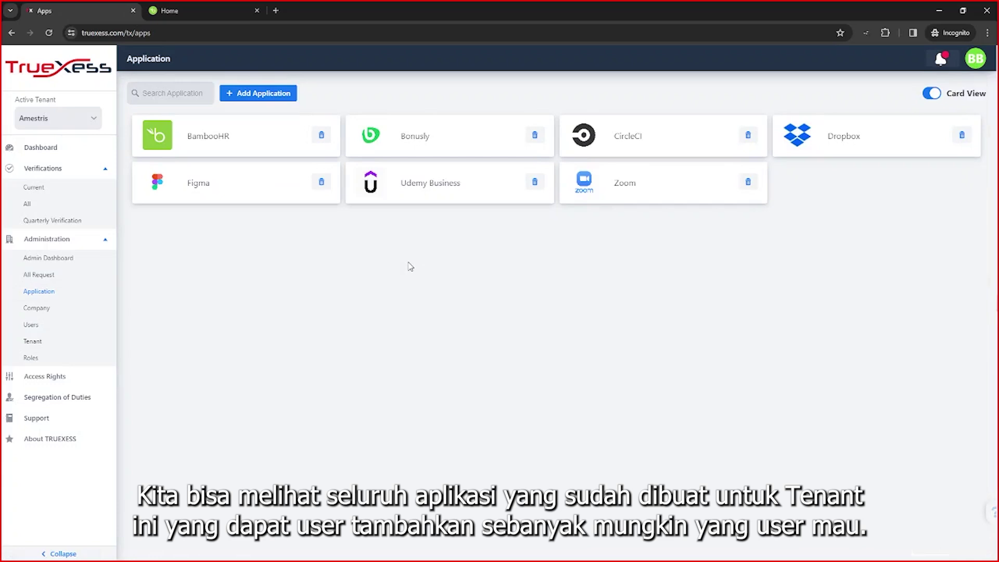
click(247, 143)
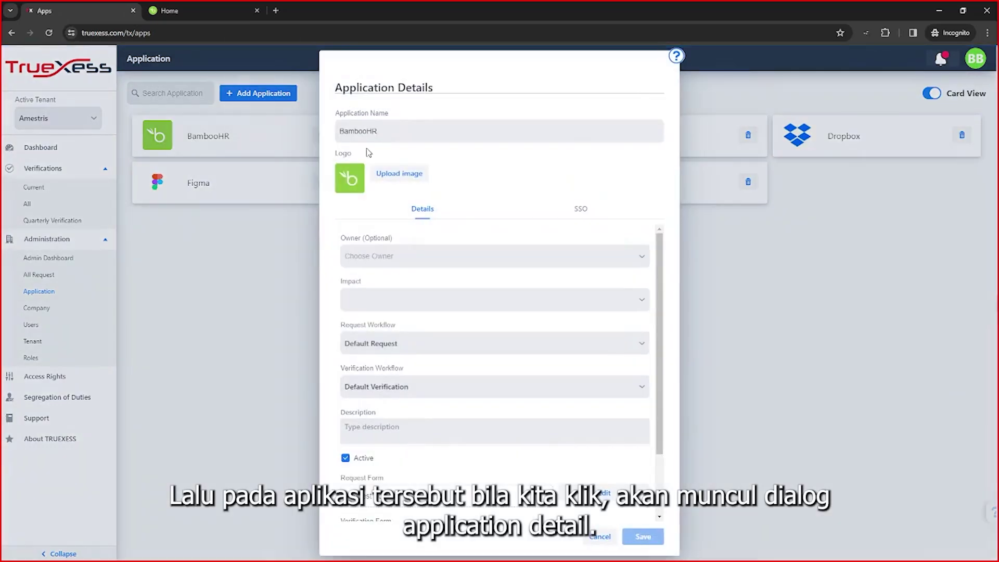
click(581, 210)
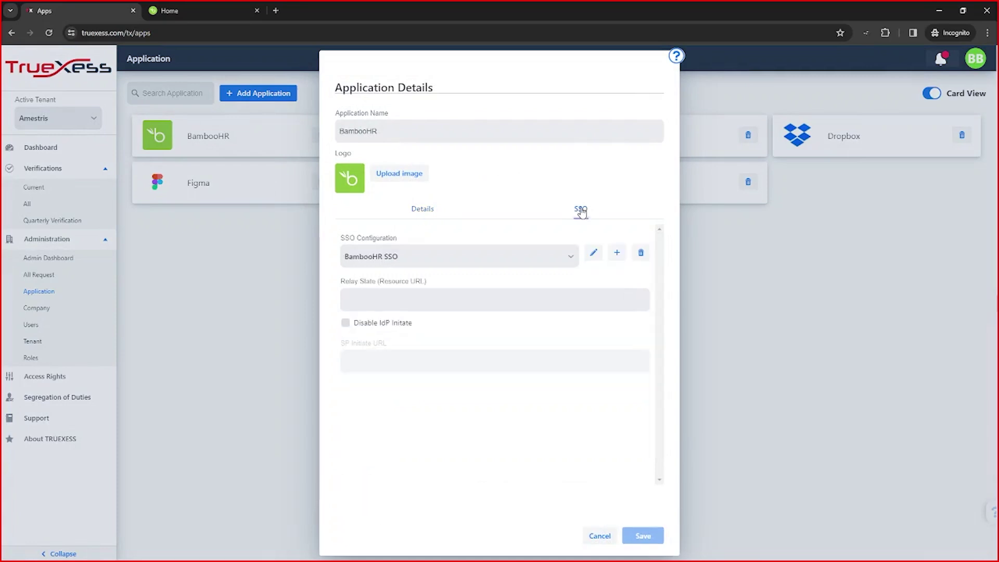
click(592, 253)
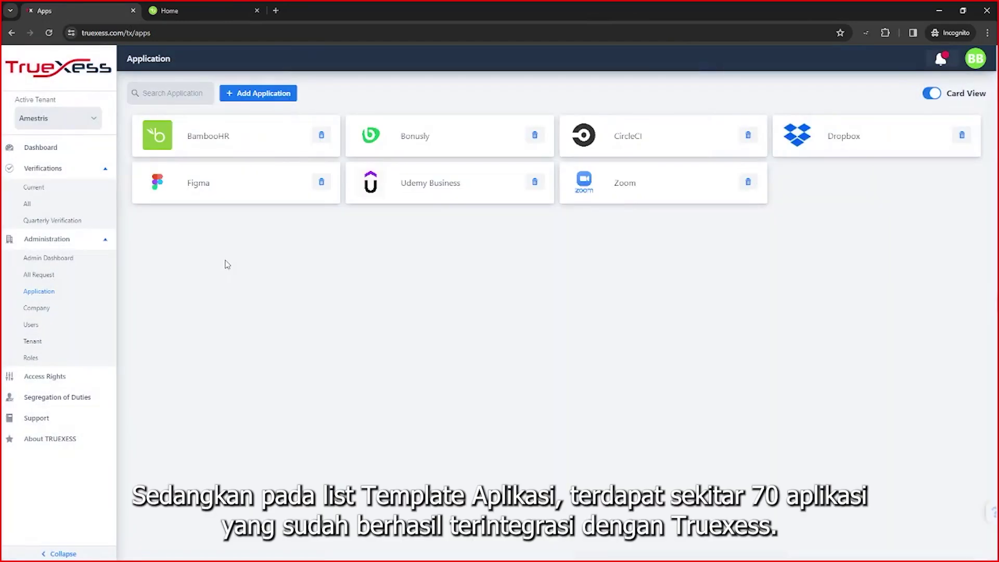
click(250, 94)
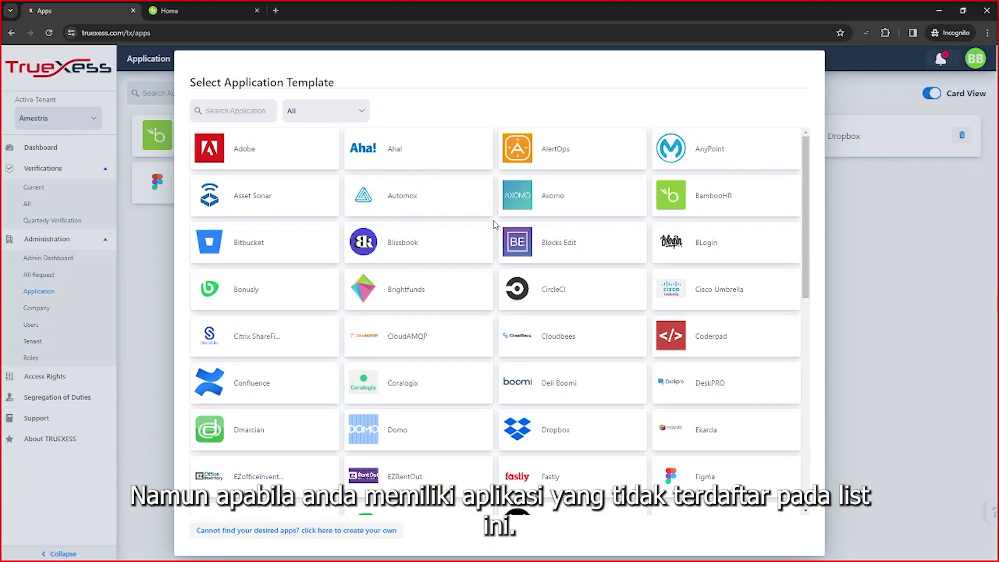
scroll(495, 225, down, 12)
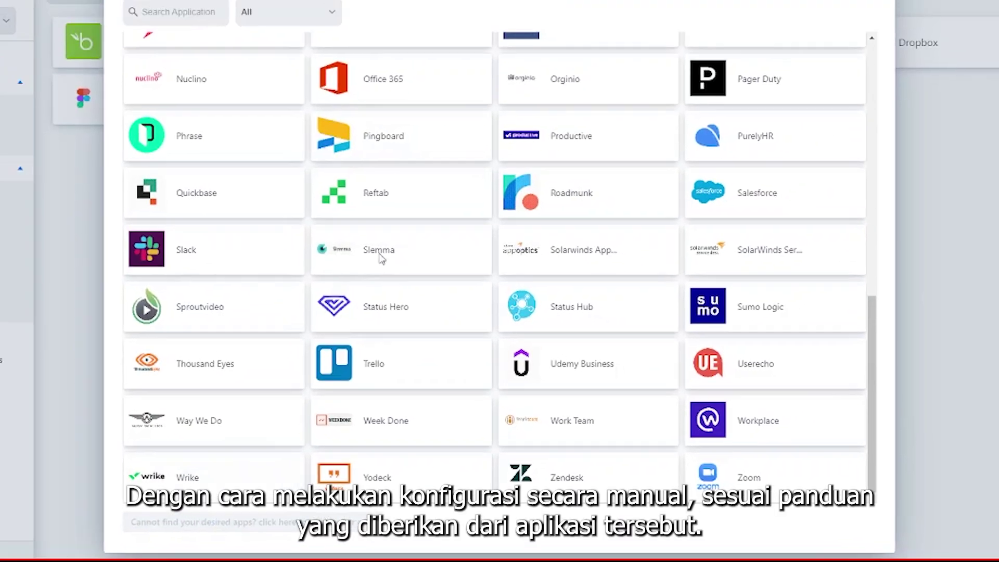
click(181, 518)
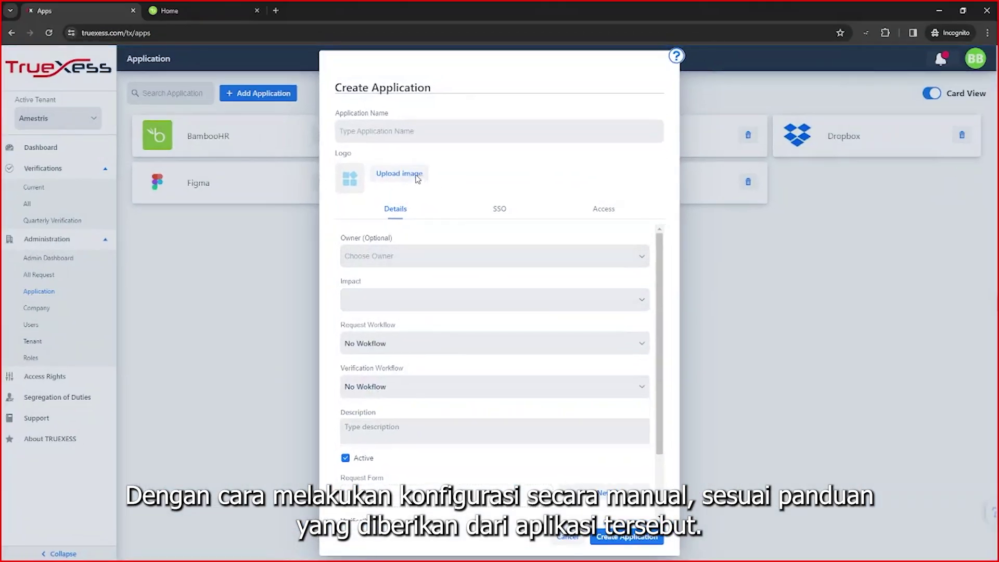
click(486, 208)
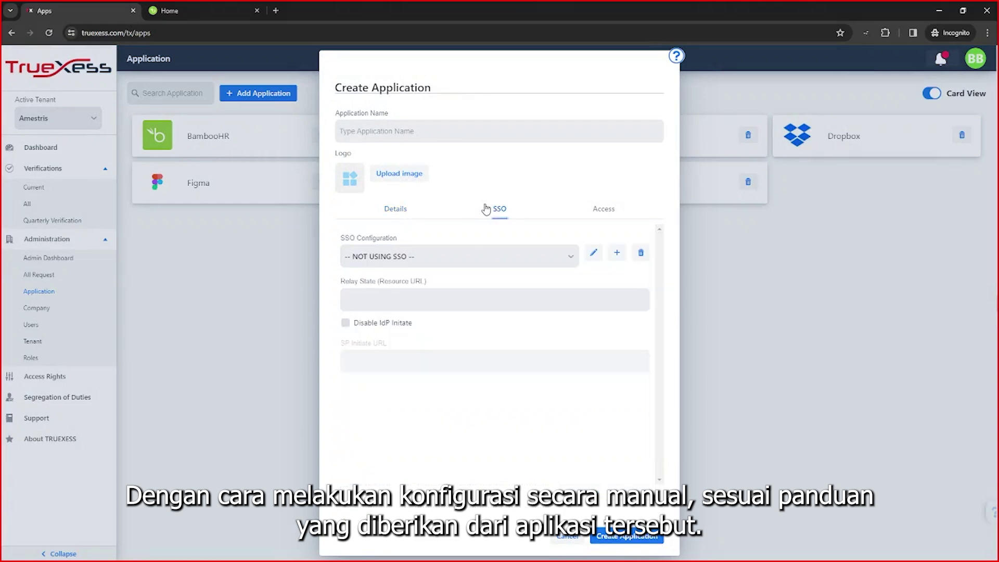
click(593, 254)
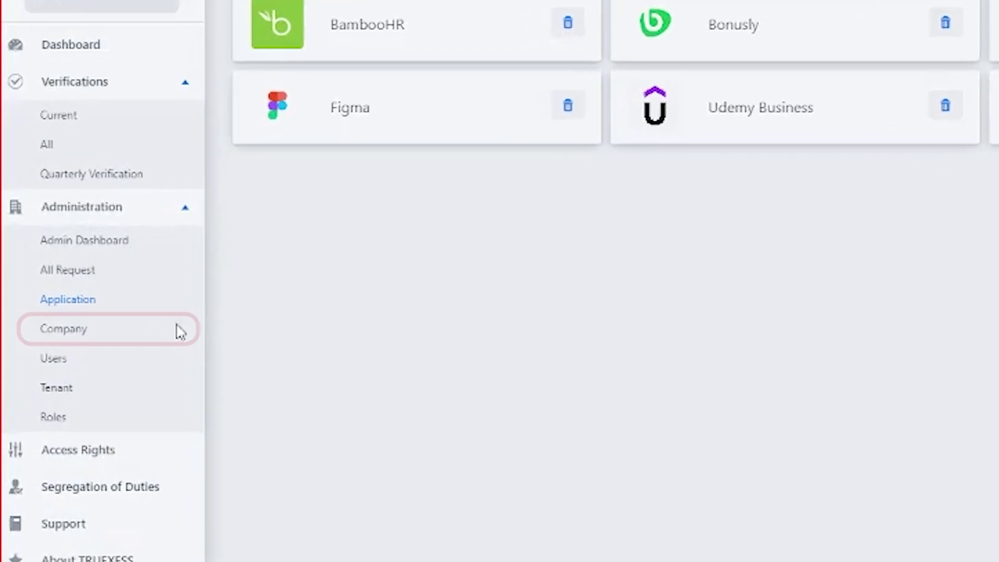
Open the company management page and expand Aerugo's and Ishval's departments.
click(104, 336)
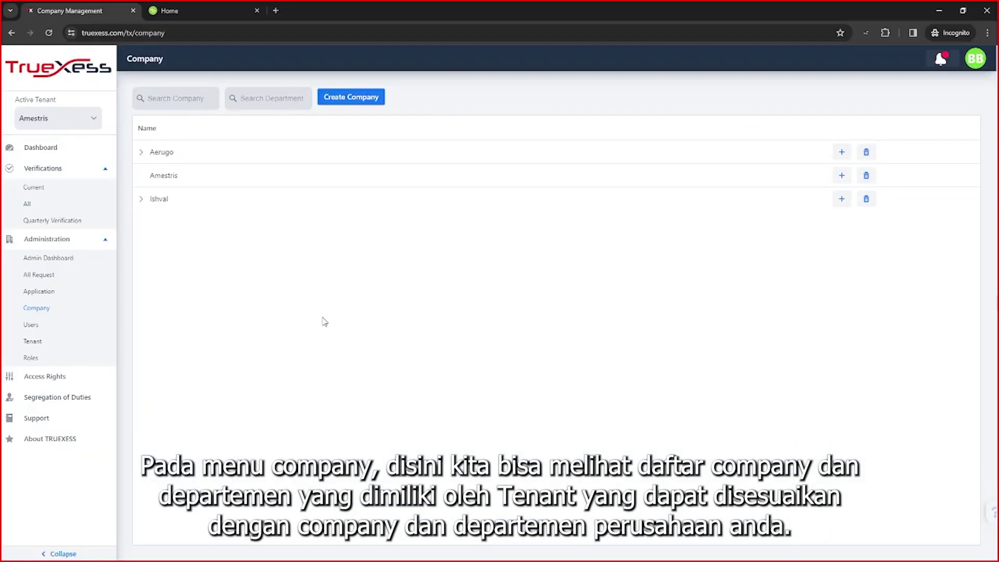
click(141, 153)
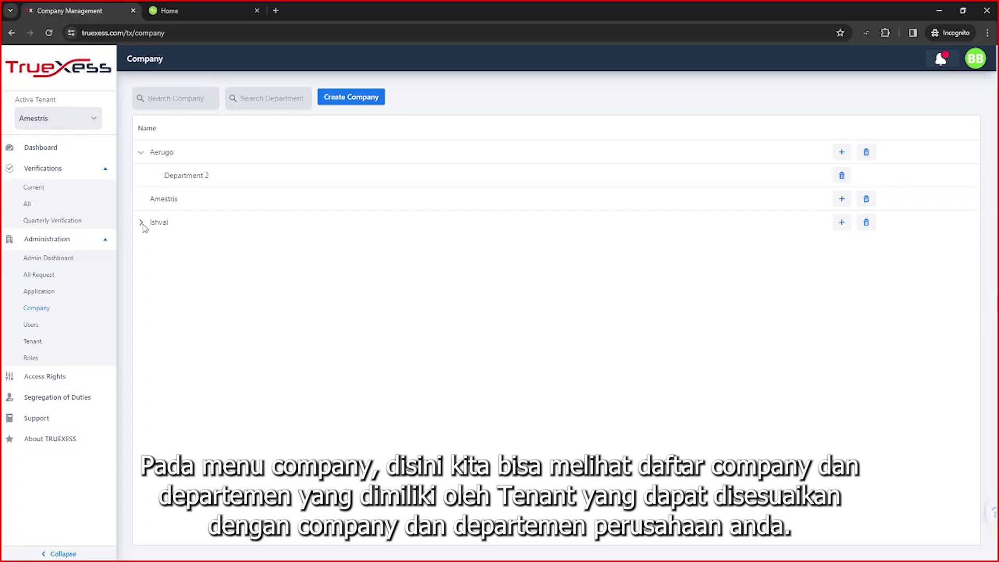
click(142, 223)
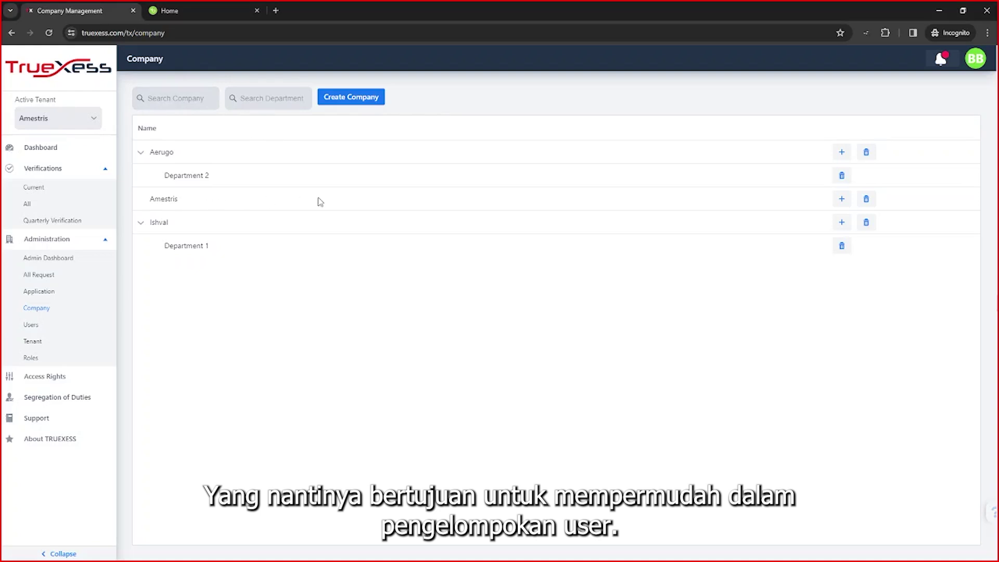
Open Amestris's company details, view its empty Roles tab, and cancel without saving.
click(265, 204)
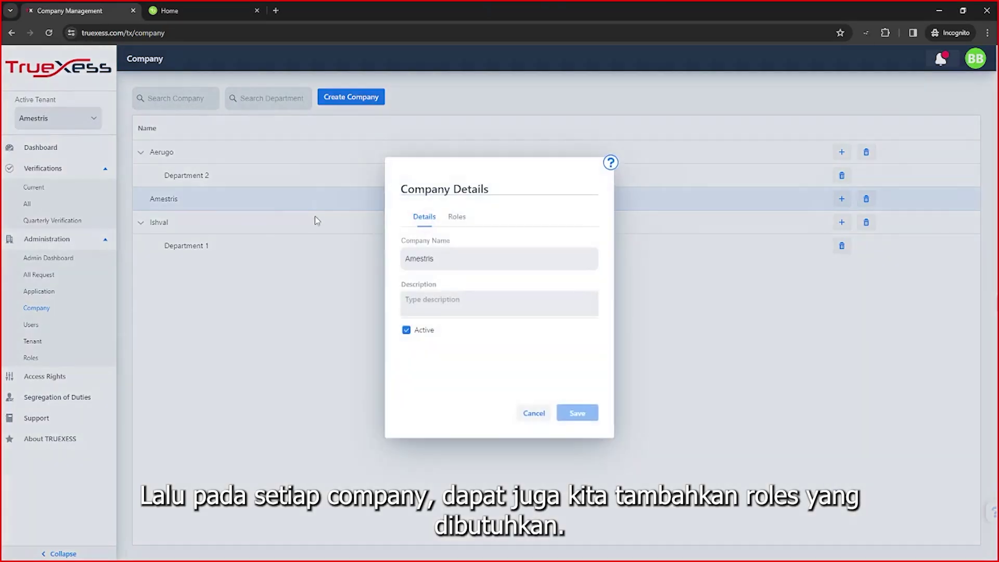
click(457, 218)
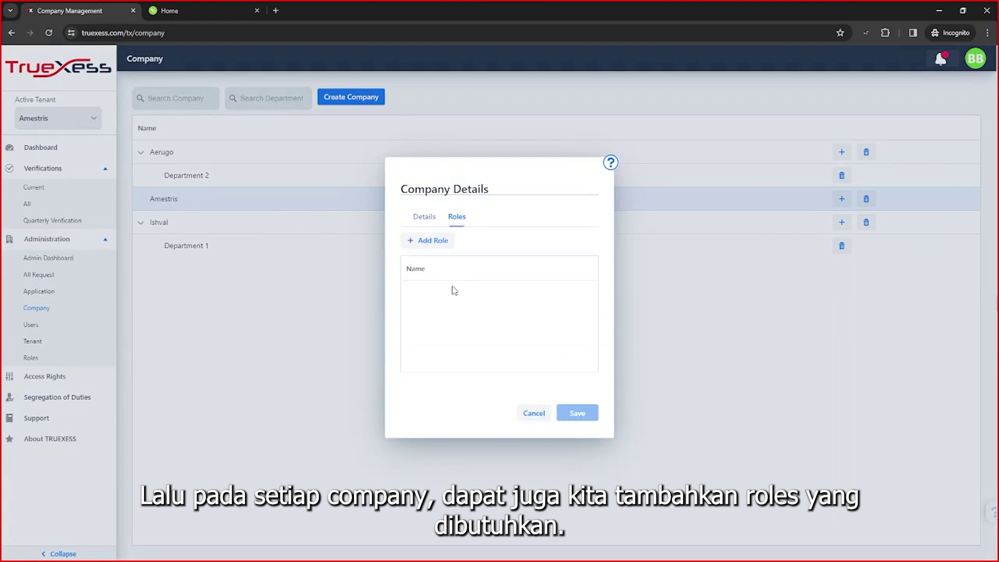
click(532, 413)
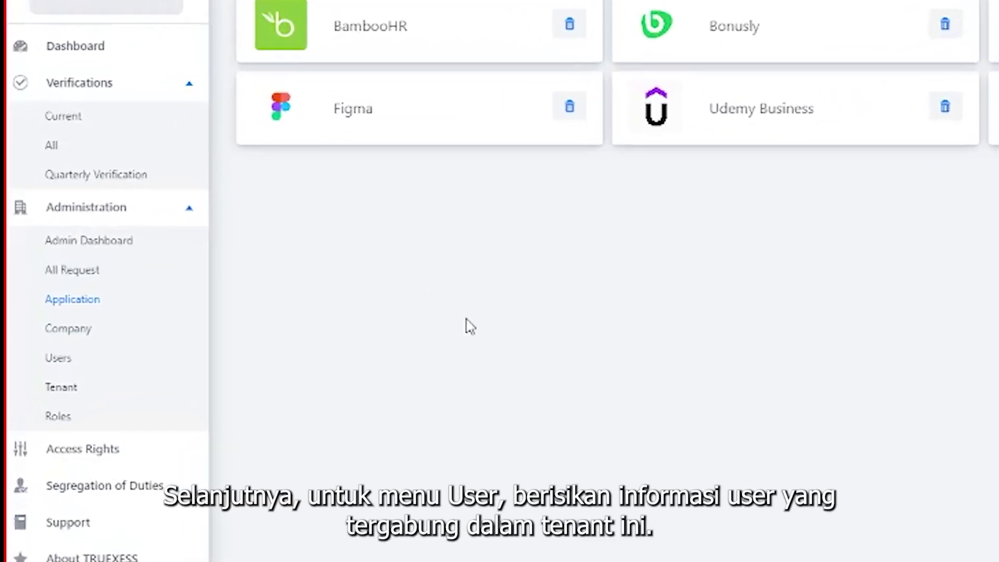
Open the Users list and bring up the third user's Organization settings.
click(149, 367)
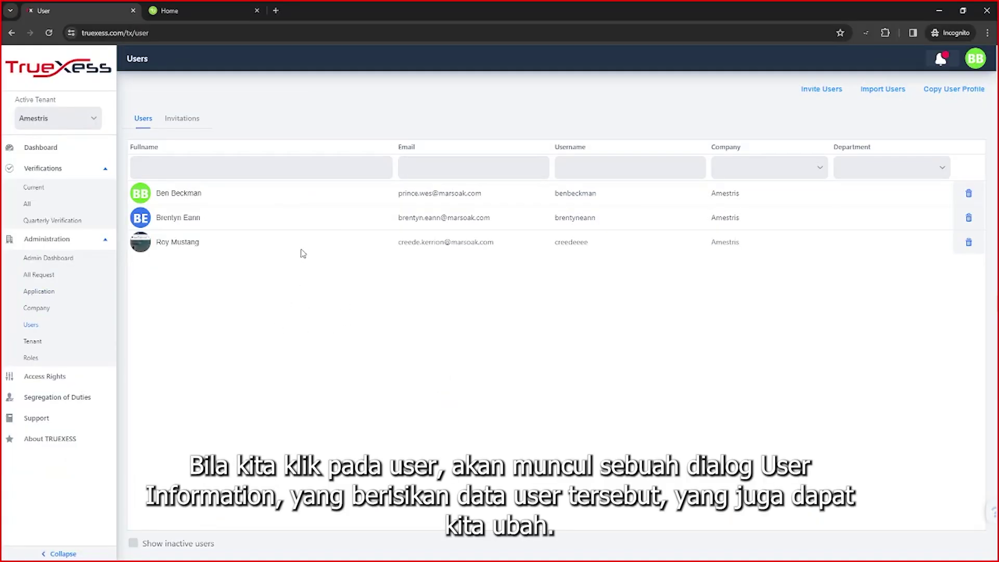
click(305, 242)
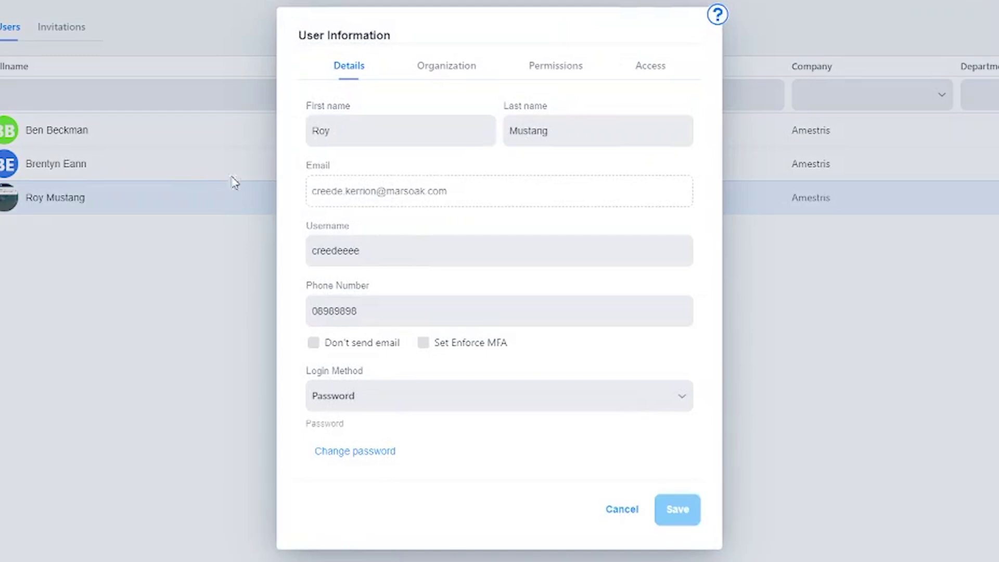
click(442, 70)
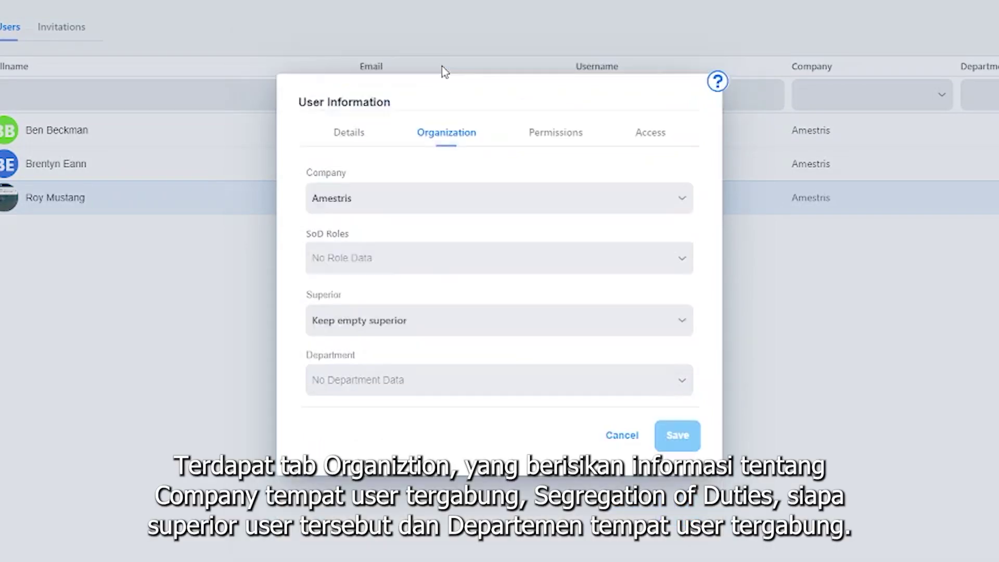
Inspect company, superior and department options, keeping Amestris and no superior, then view permissions.
click(425, 204)
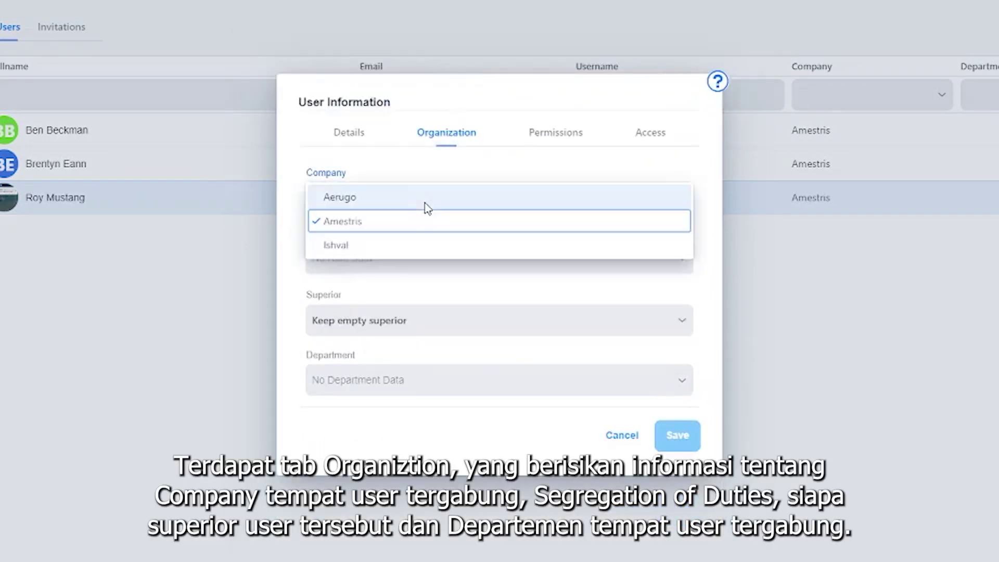
click(333, 221)
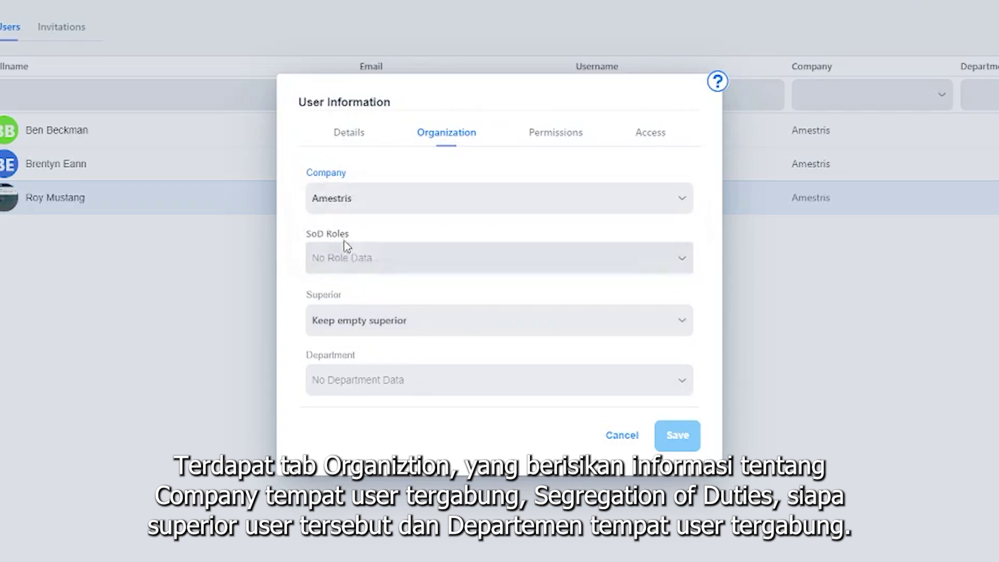
click(450, 319)
click(385, 417)
click(442, 388)
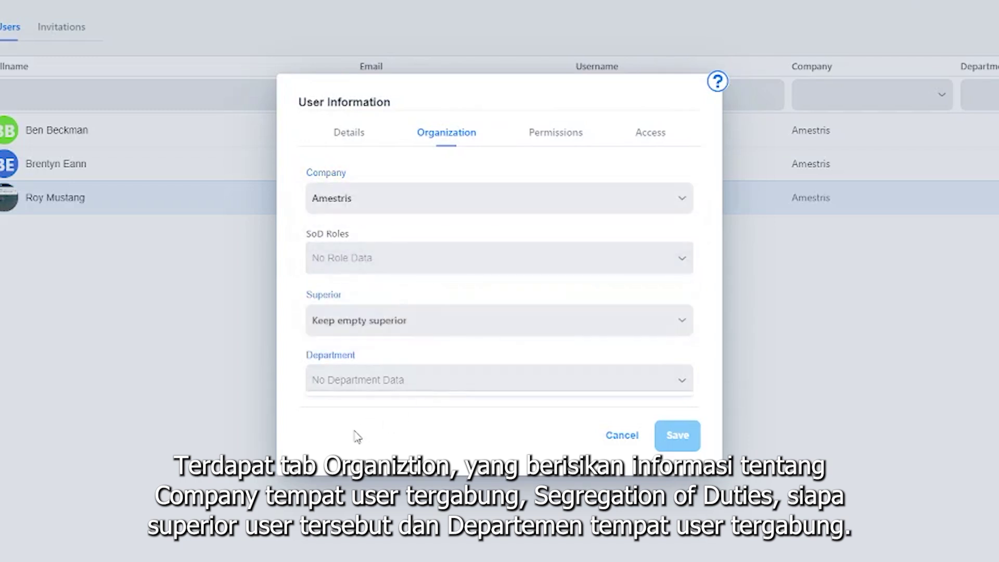
click(560, 149)
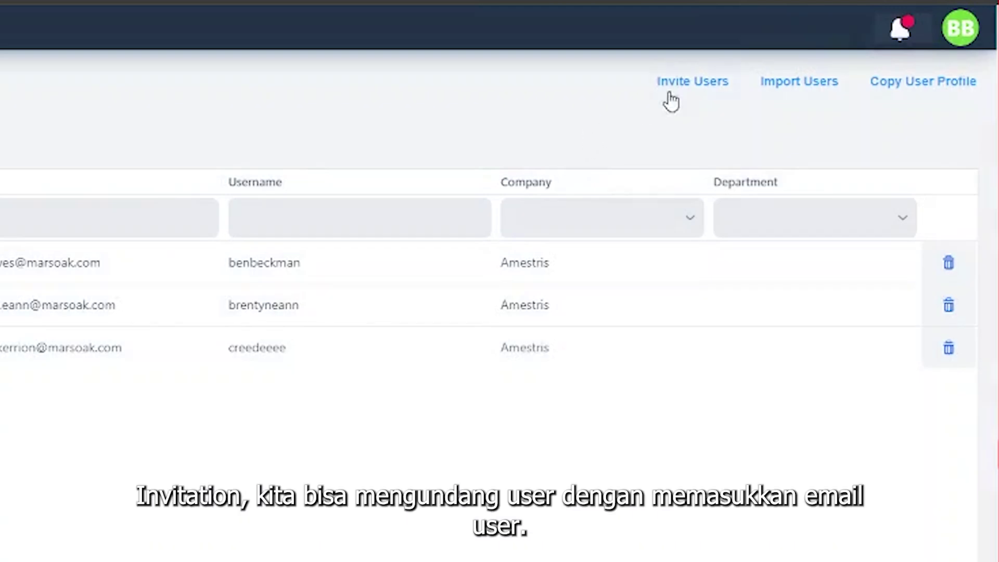
click(687, 85)
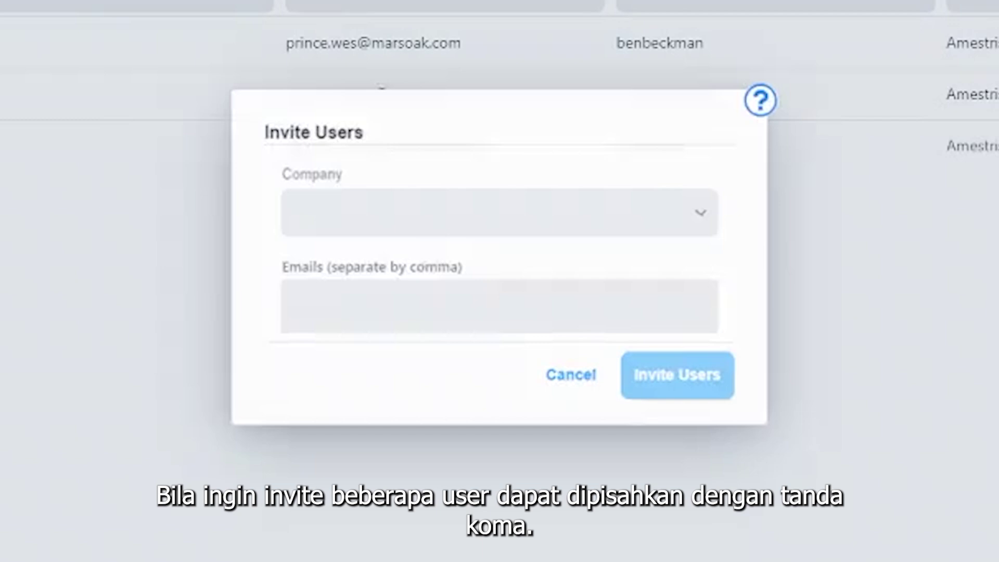
click(618, 213)
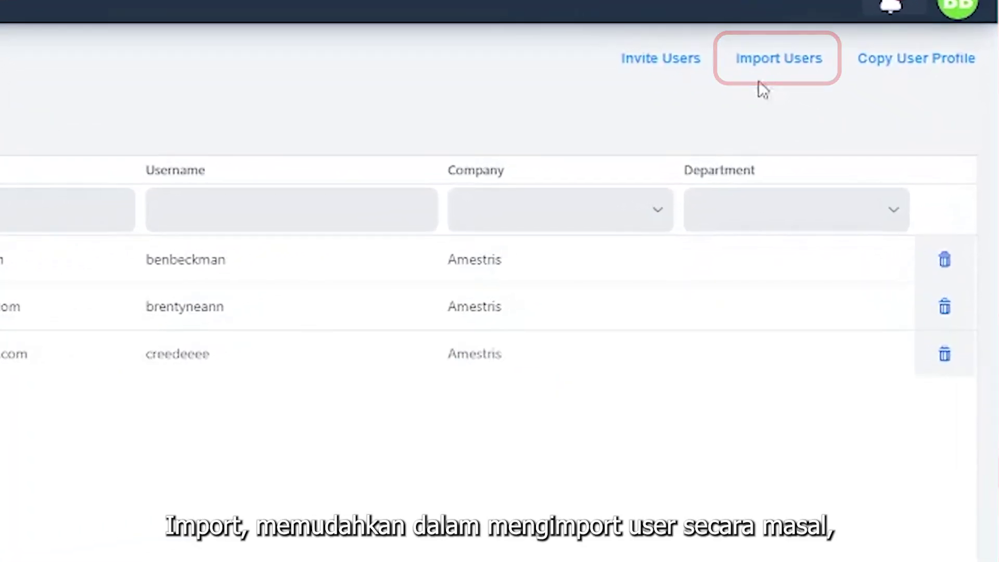
Open the Import Users dialog for bulk-importing users.
click(765, 65)
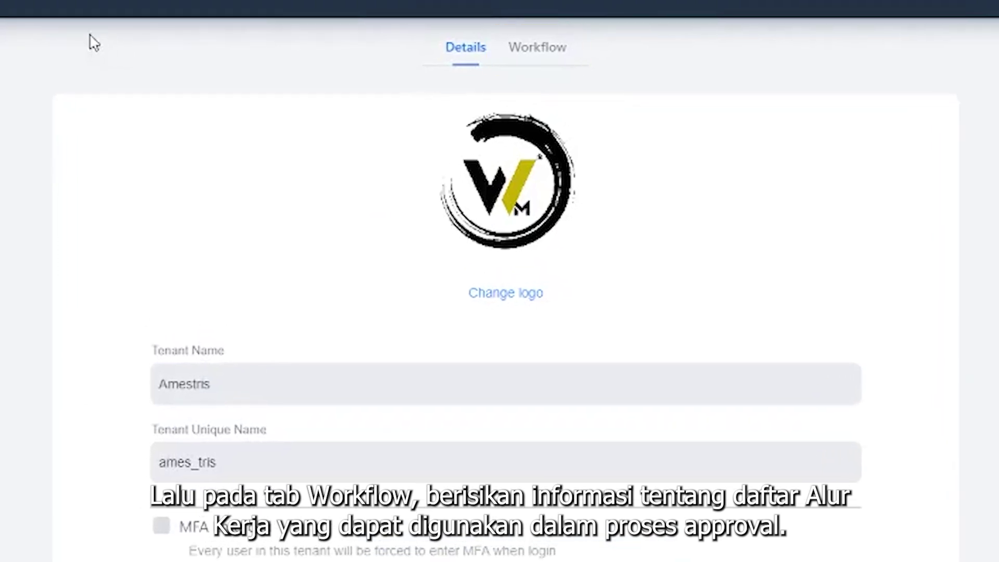
Edit the Default Request workflow from the Workflow tab, review its states, and preview it.
click(534, 58)
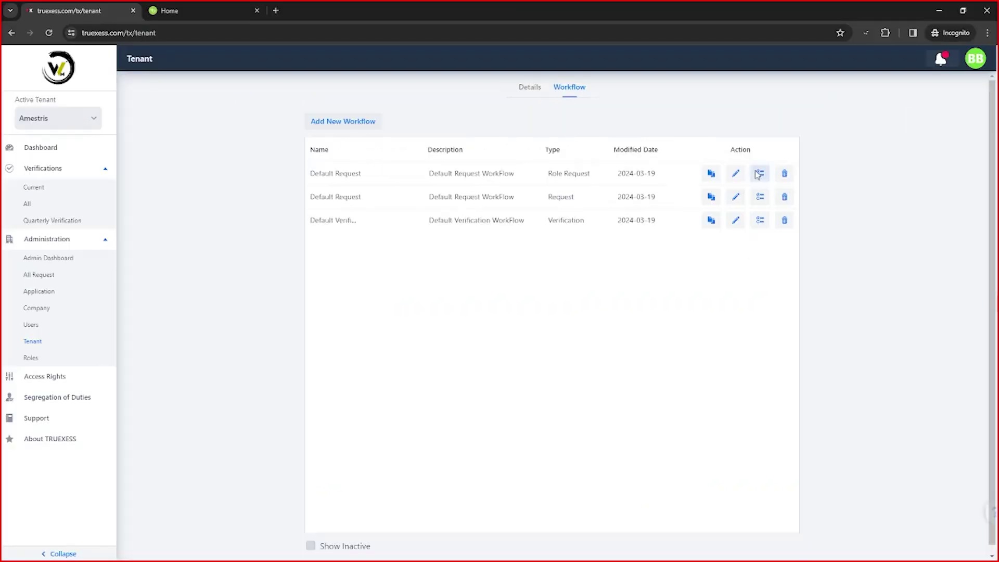
click(839, 171)
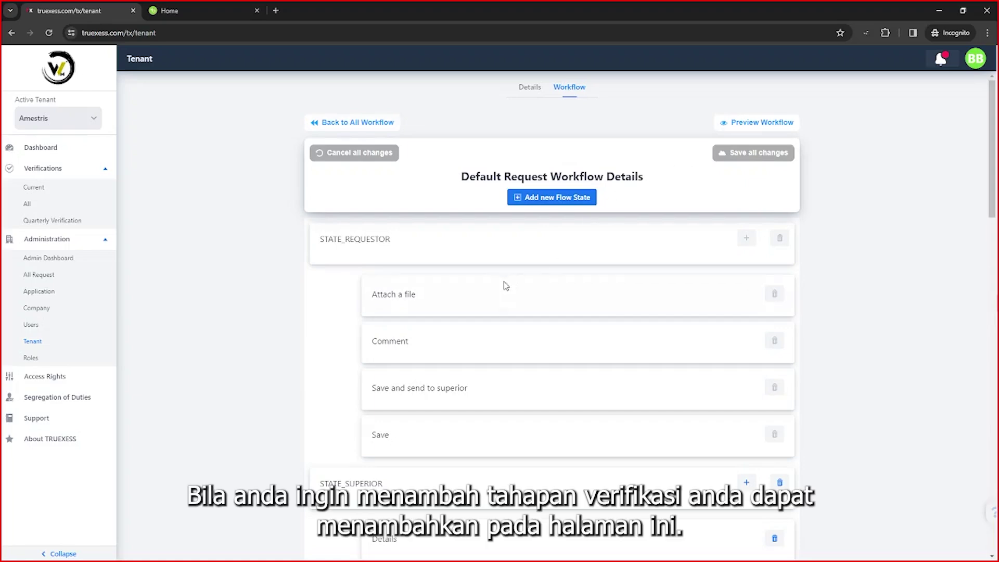
scroll(499, 274, down, 5)
scroll(450, 234, up, 1)
scroll(680, 136, up, 4)
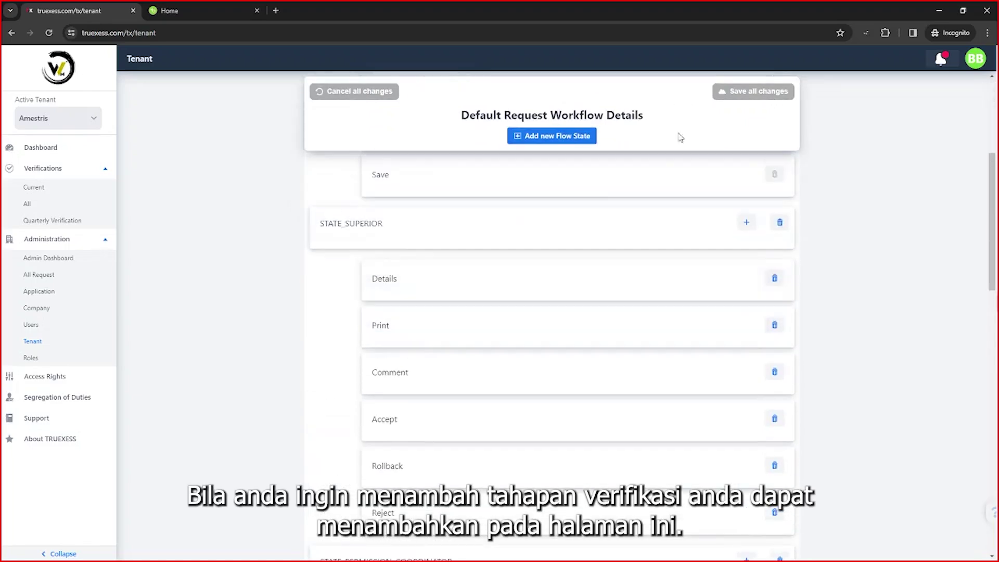
click(722, 125)
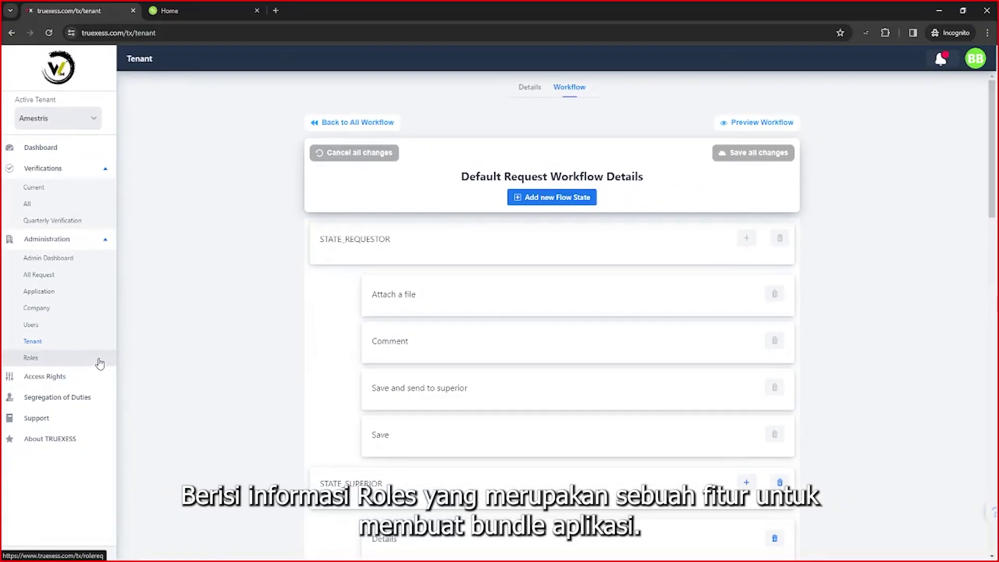
Start a new role from the Roles list and enter the developer role name.
click(100, 363)
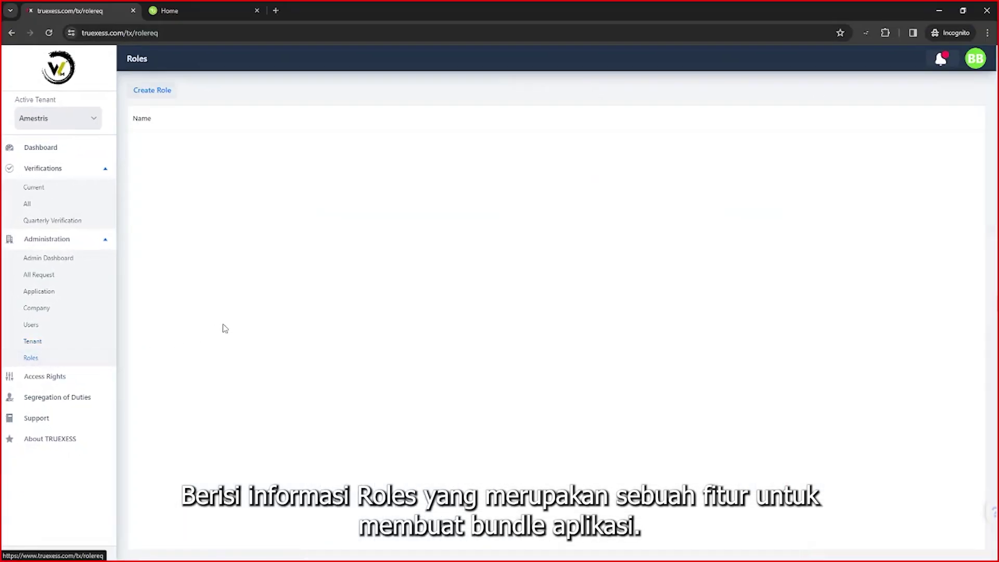
click(150, 92)
click(450, 240)
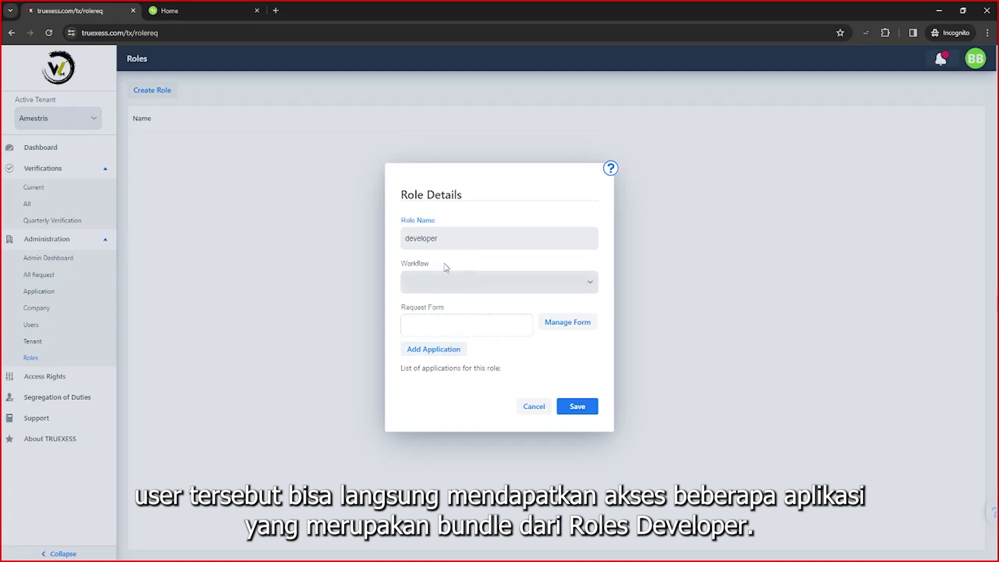
Add the BambooHR, Bonusly and CircleCI applications to the new role.
click(430, 349)
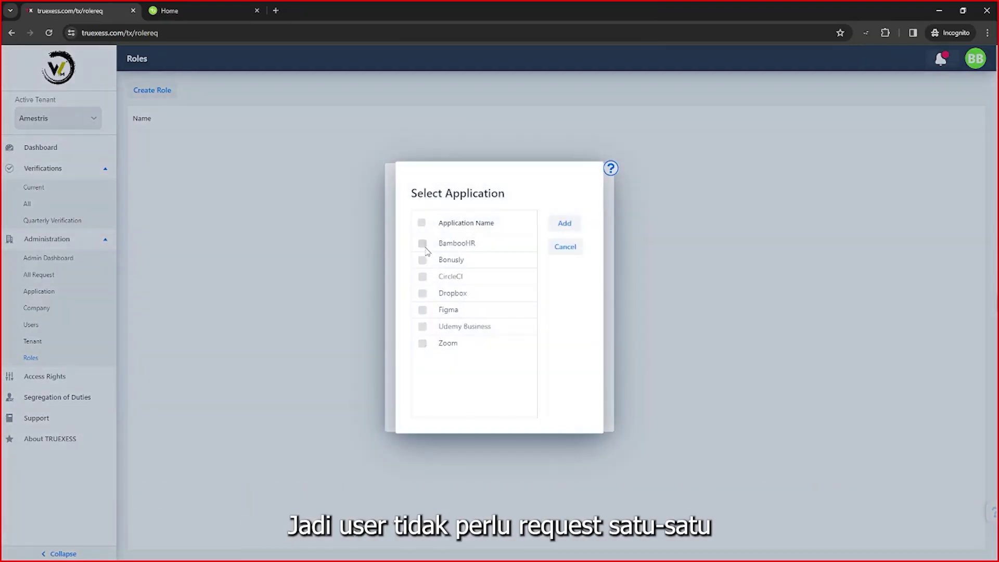
click(422, 244)
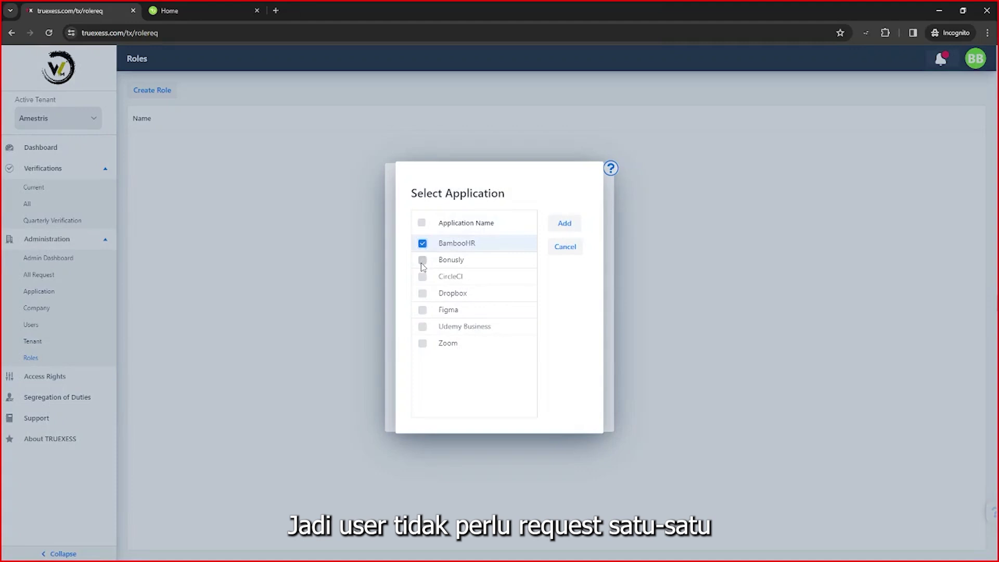
click(422, 259)
click(423, 276)
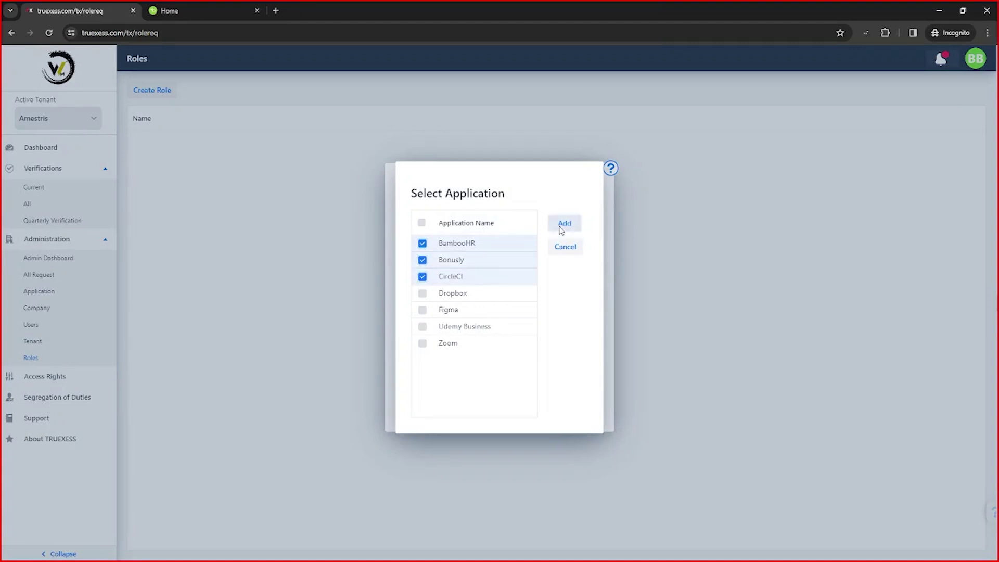
click(564, 223)
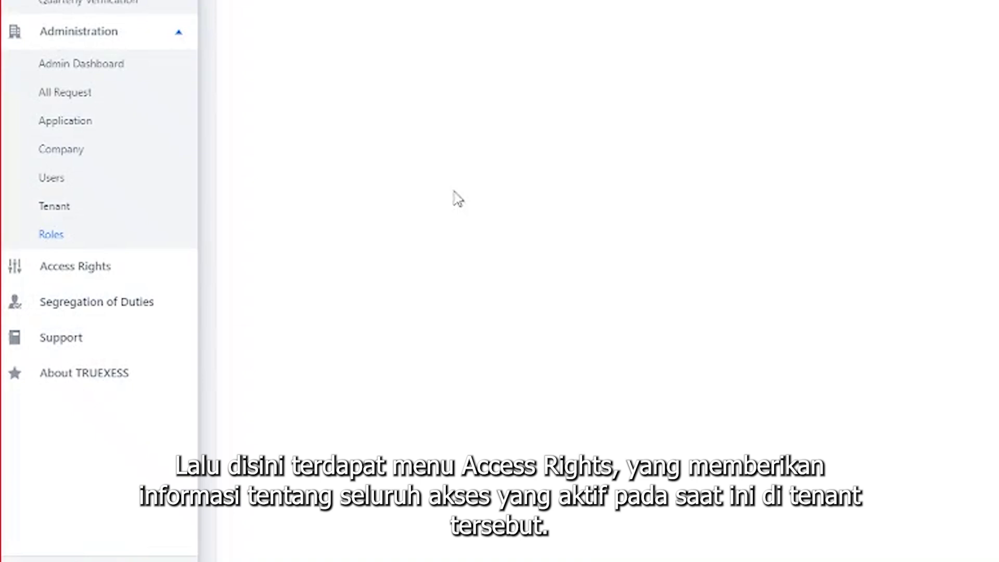
Browse Access Rights and Segregation of Duties, then bring up the Support request form.
click(187, 266)
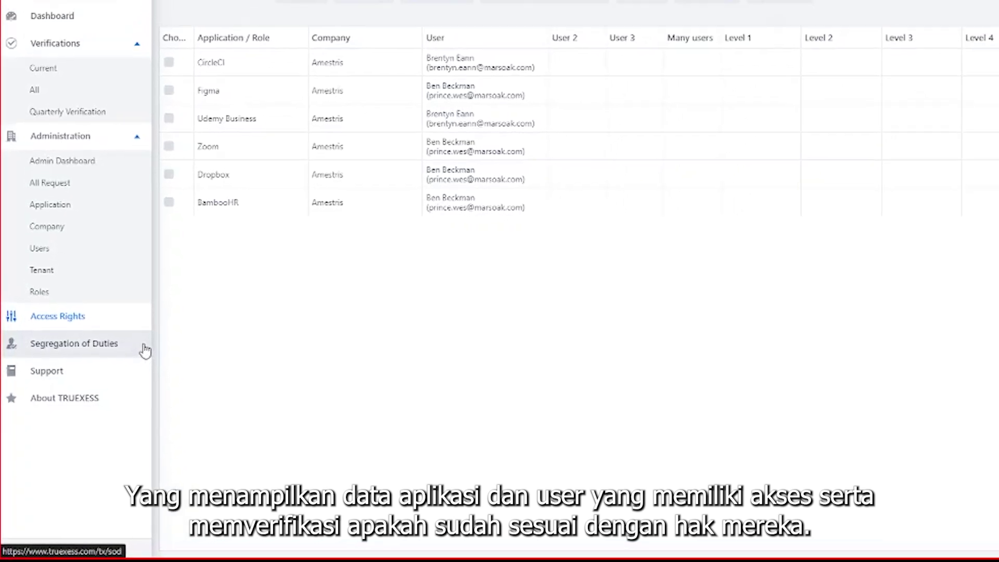
click(176, 301)
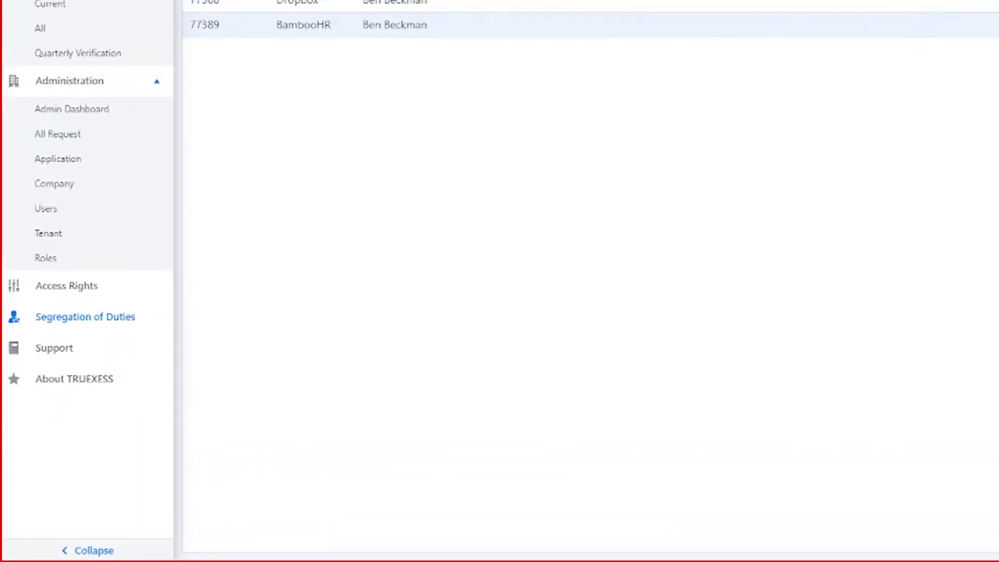
click(56, 338)
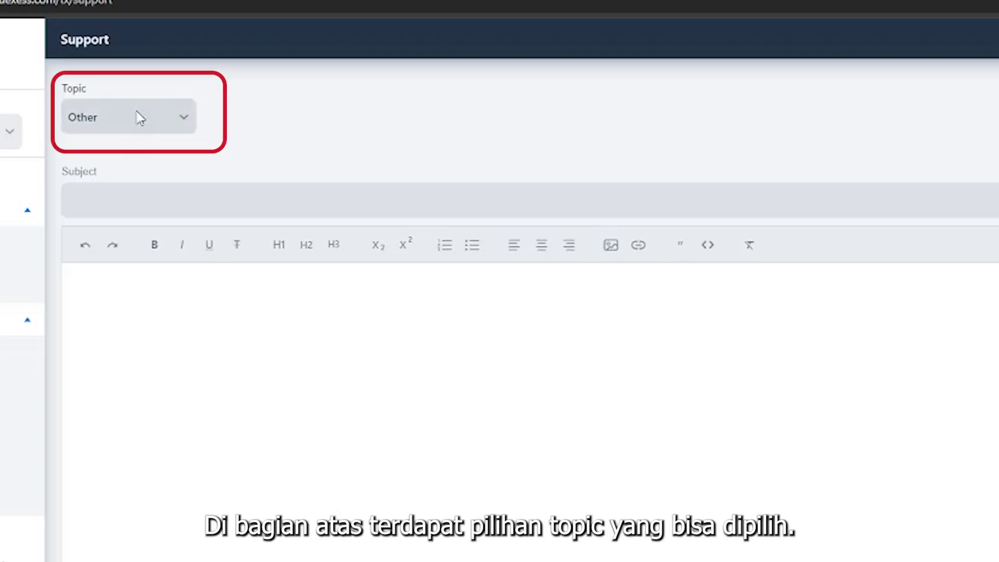
click(132, 127)
click(178, 111)
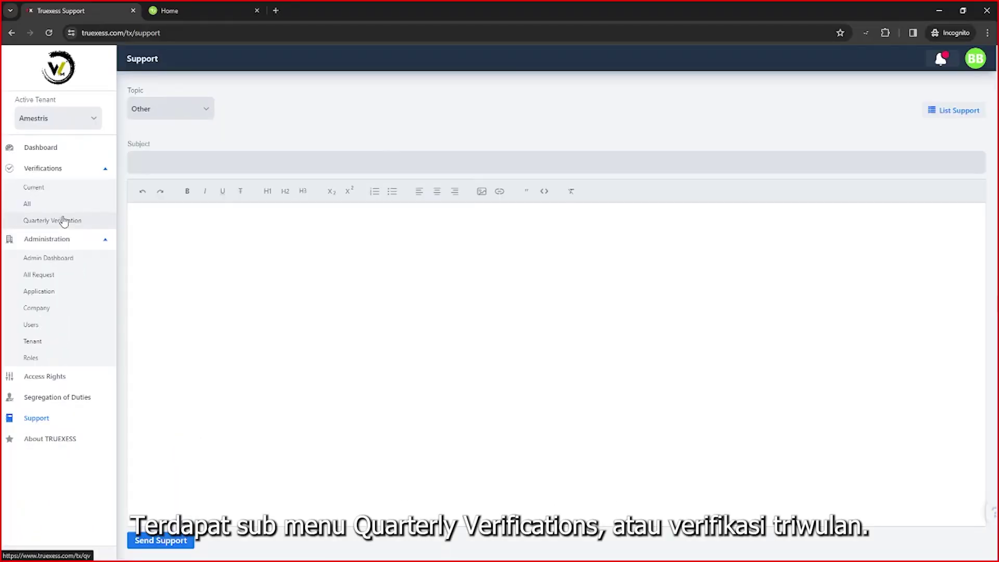
Browse the Quarterly and All verification lists, then open the Applications (menu elements) request.
click(63, 221)
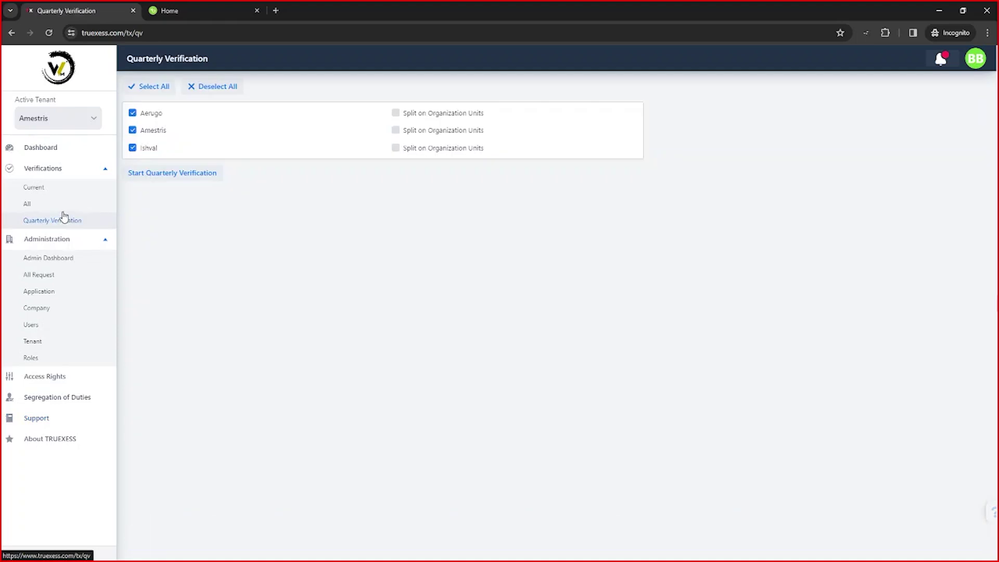
click(97, 207)
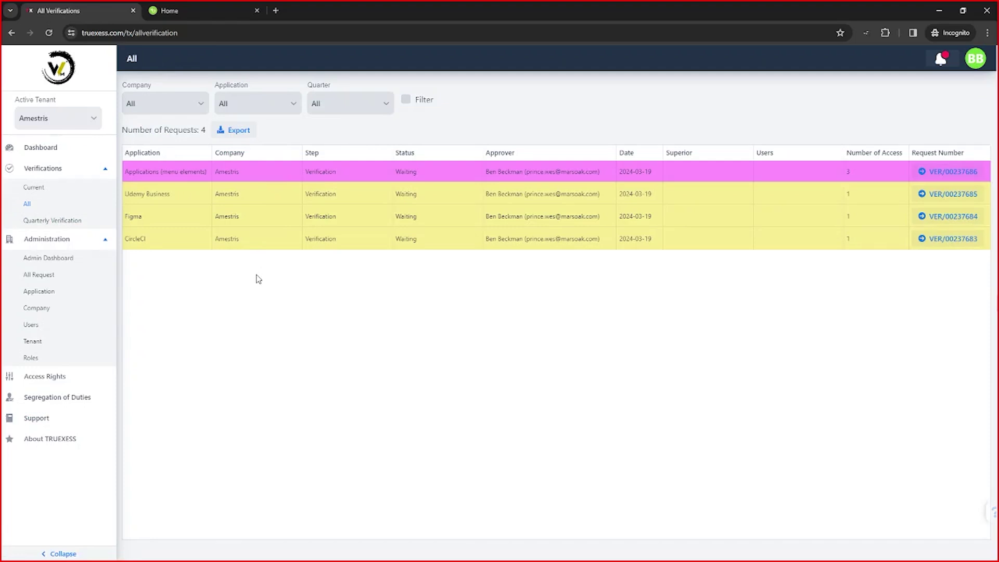
triple_click(170, 197)
click(801, 206)
click(935, 177)
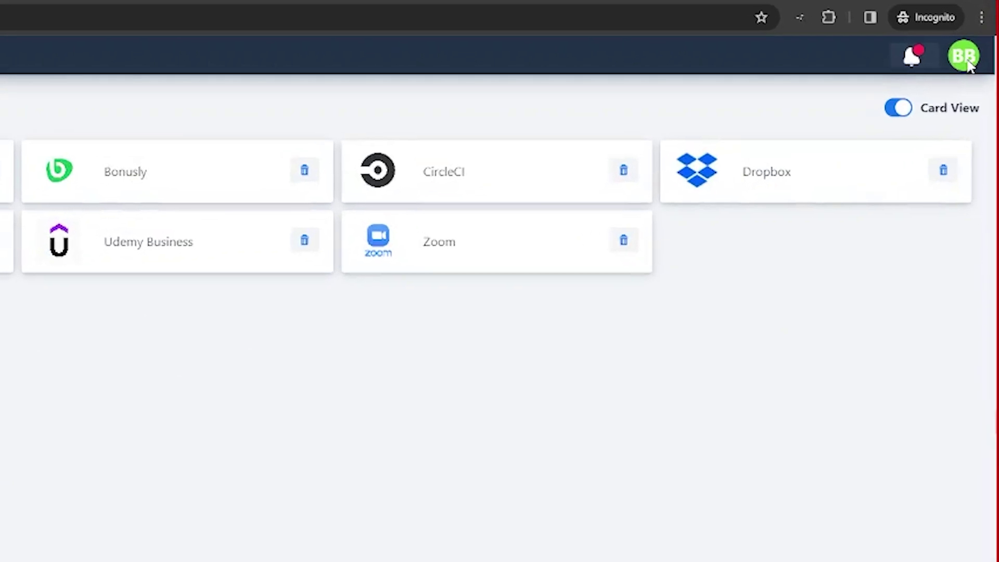
Enforce MFA with a six-digit login PIN in Security settings, save, then view Organization tenants.
click(961, 59)
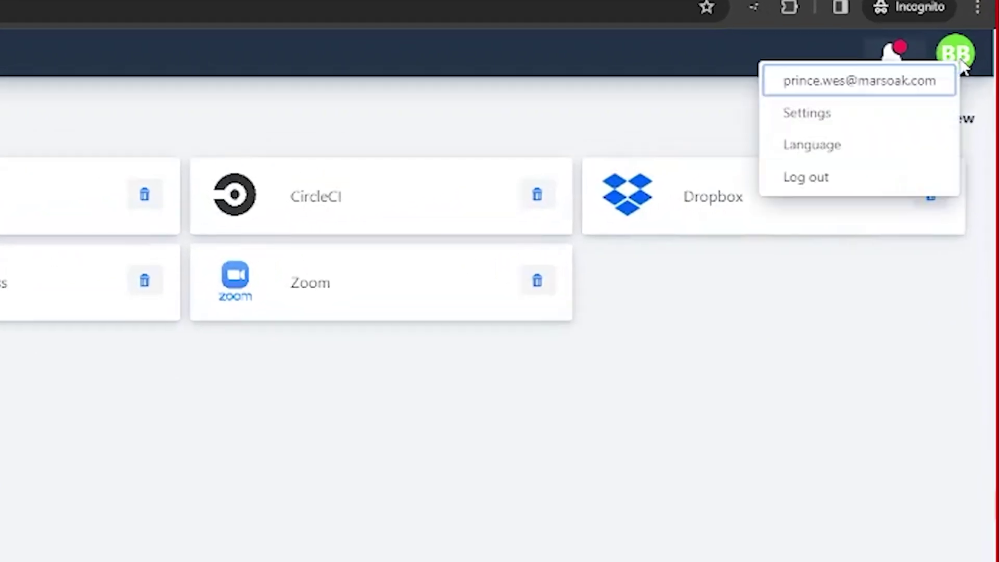
click(882, 119)
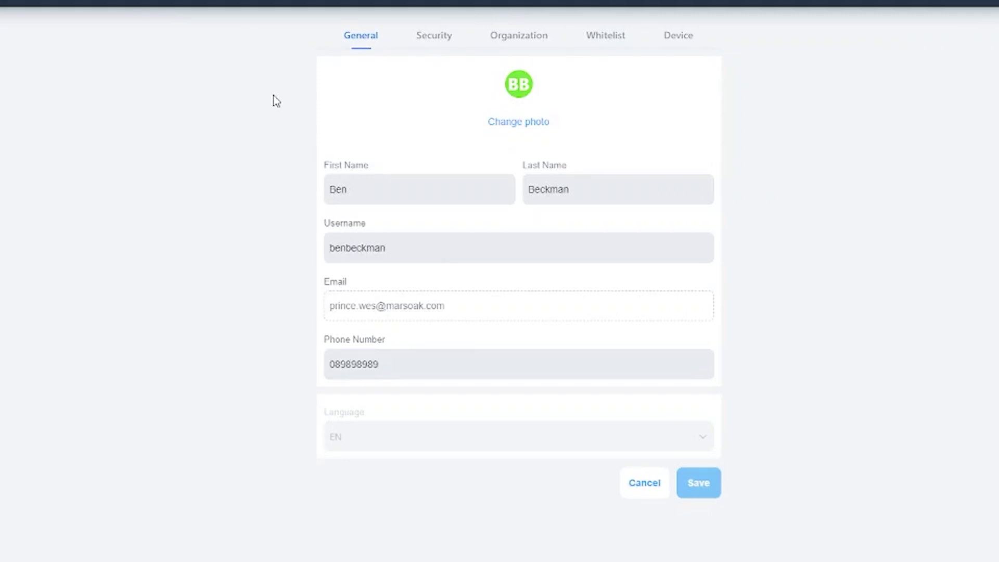
click(418, 39)
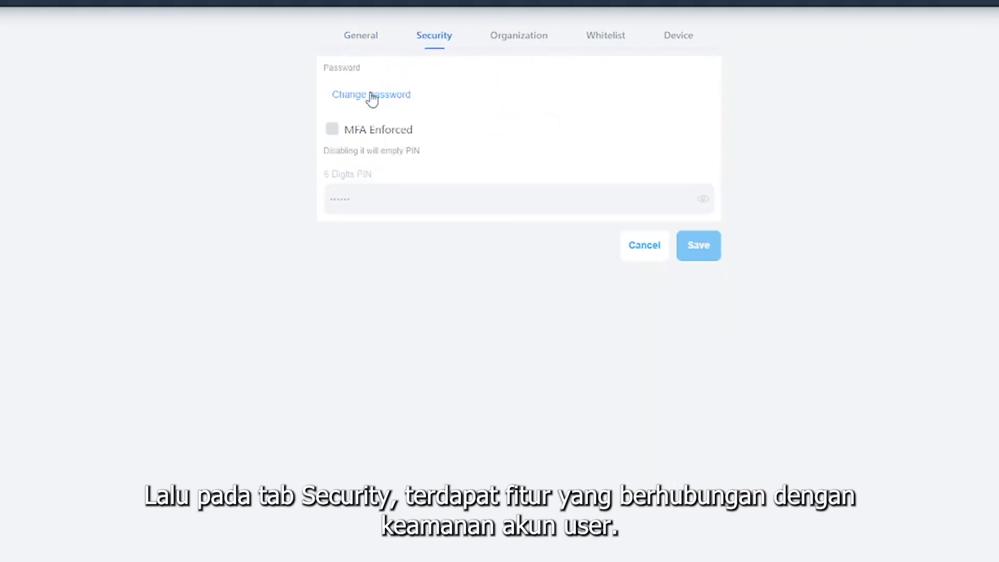
click(332, 131)
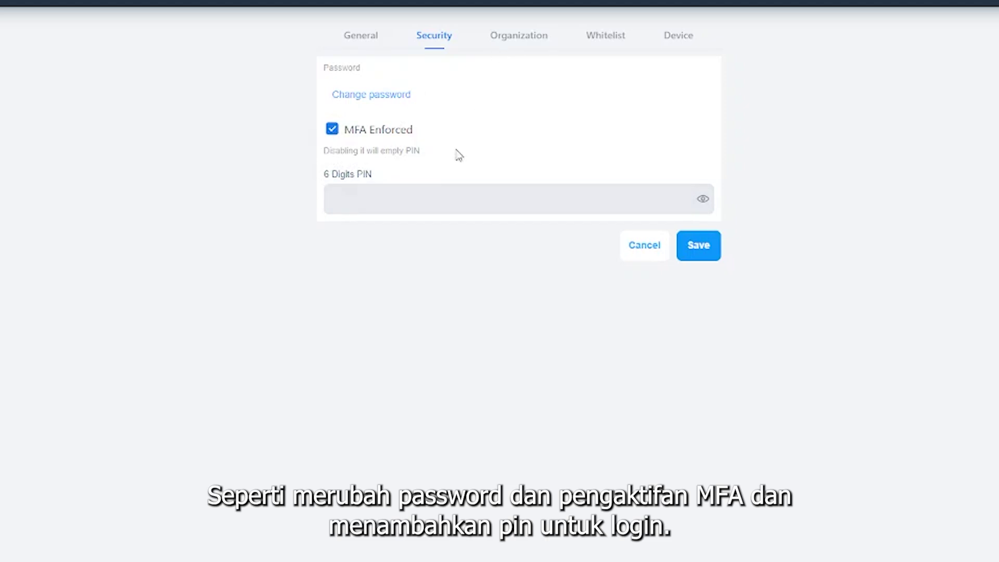
click(423, 205)
text(123456)
click(691, 249)
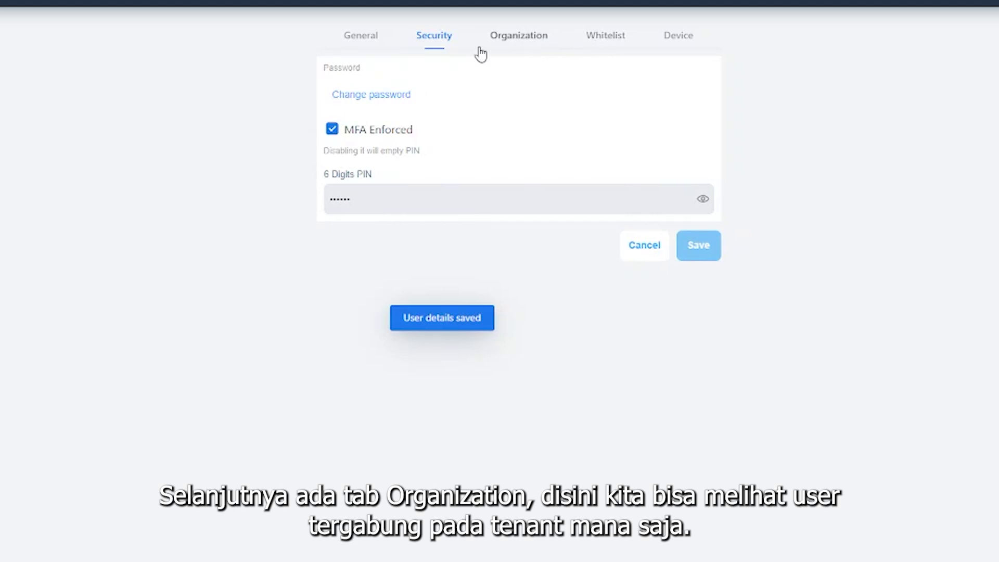
click(521, 46)
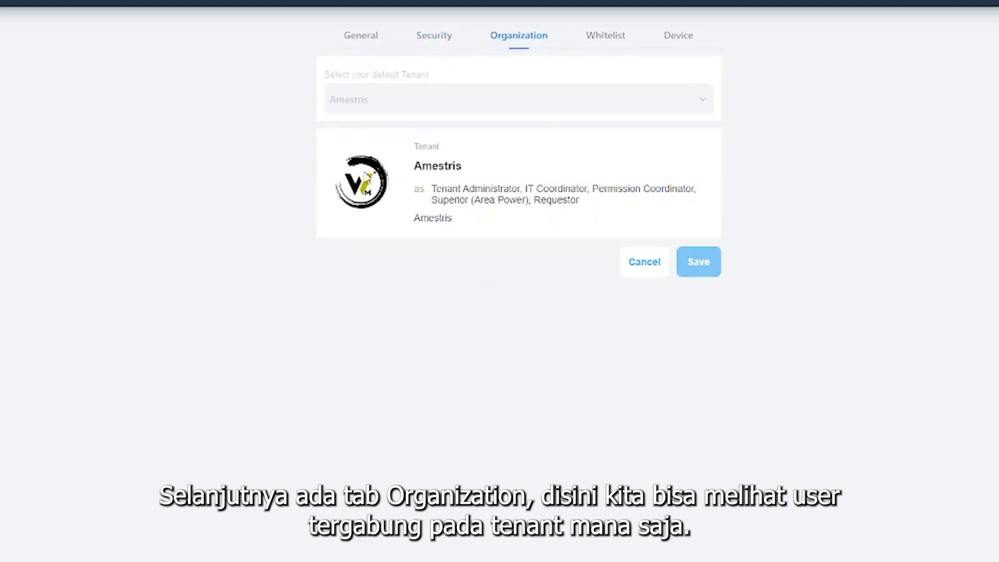
Check the user's Whitelist login locations, then the Device tab's registered devices.
click(602, 46)
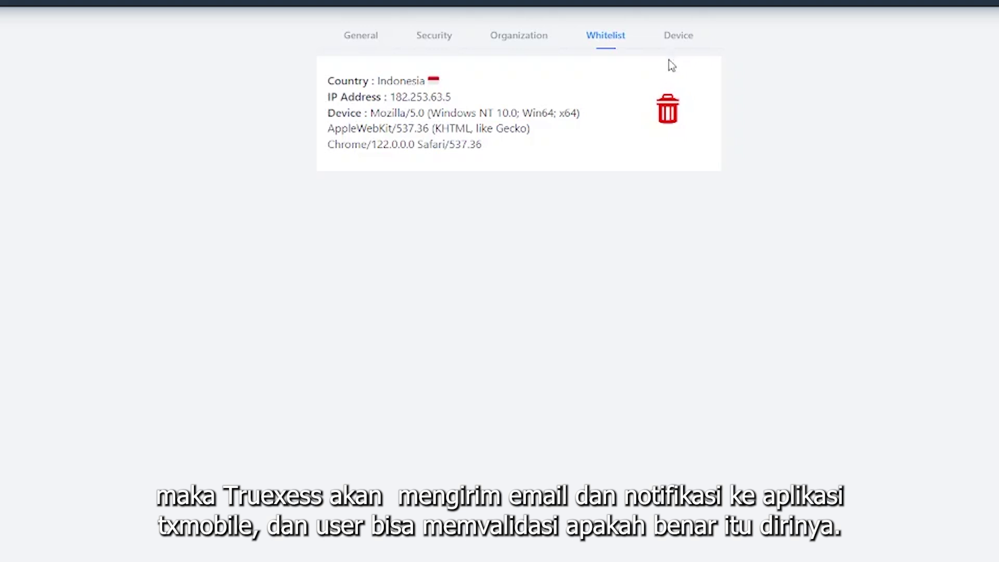
click(674, 42)
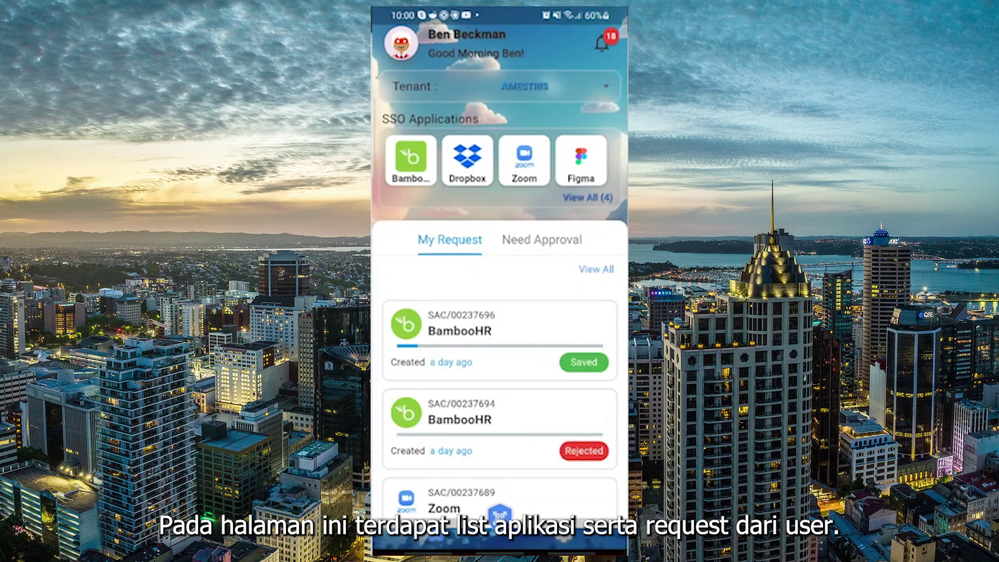
scroll(499, 400, down, 4)
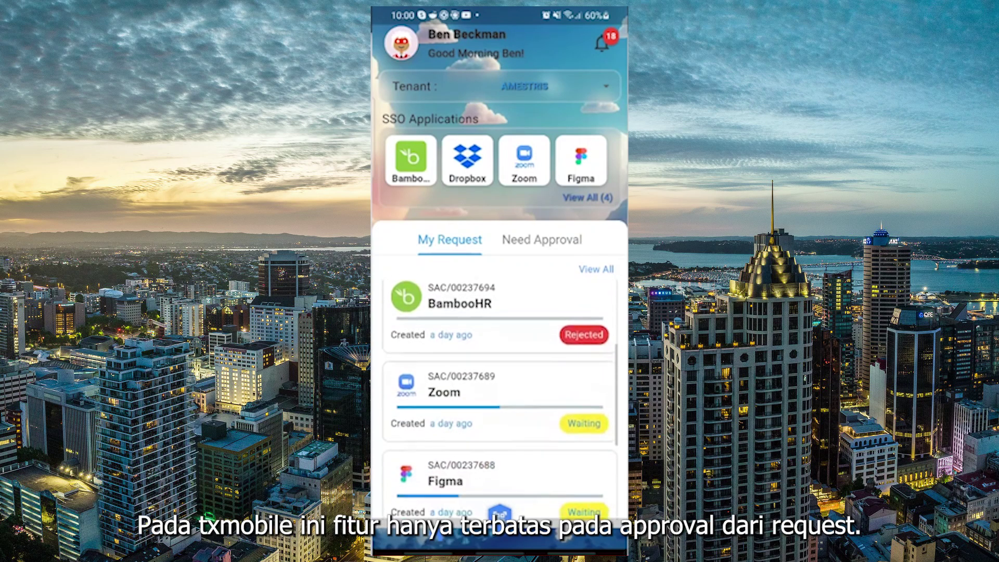
scroll(499, 385, down, 2)
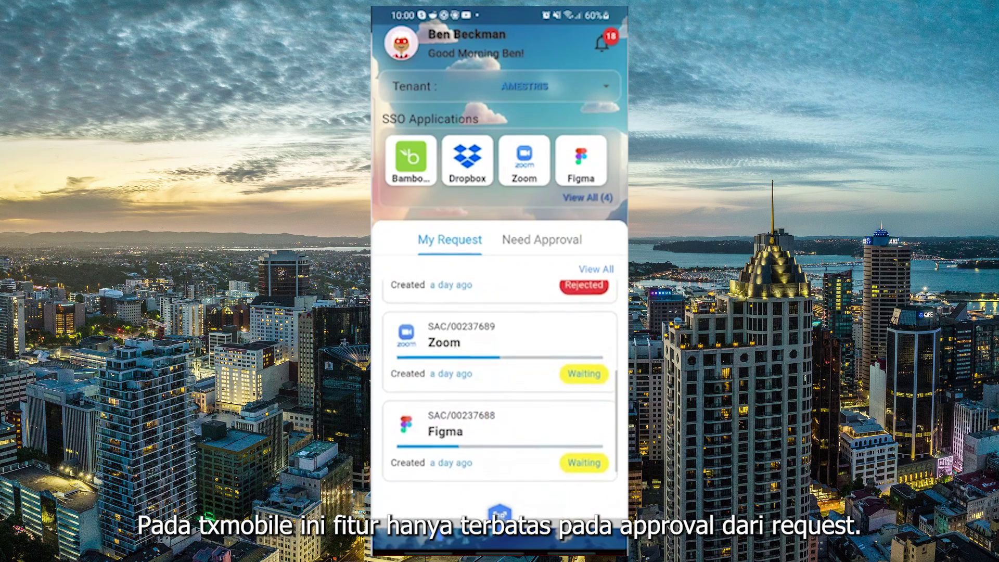
click(518, 364)
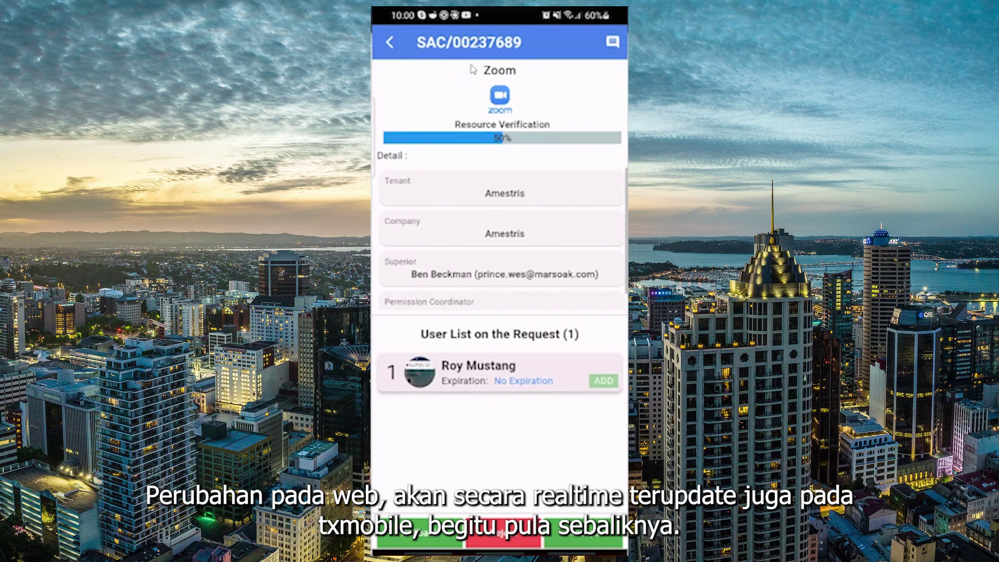
click(389, 44)
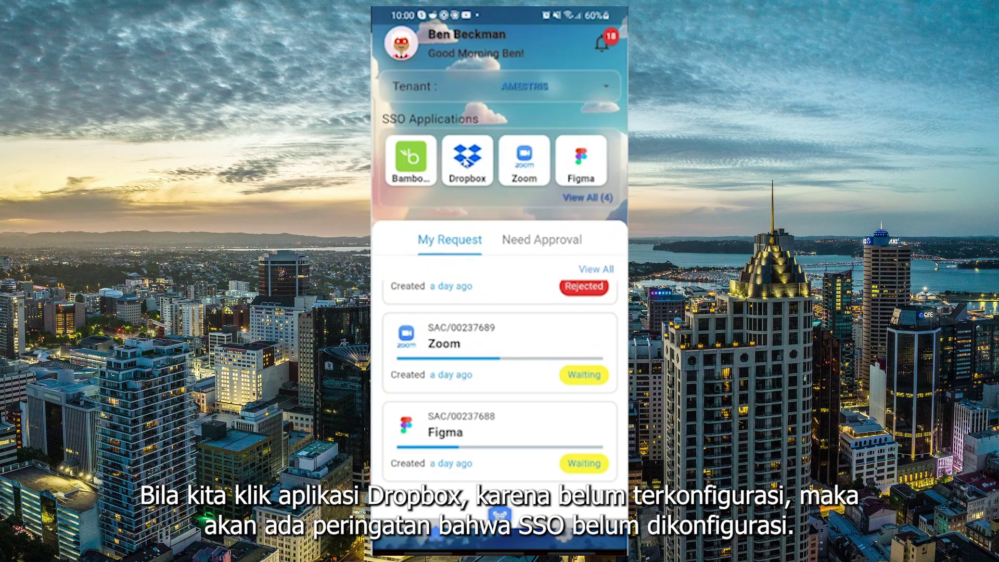
Attempt Dropbox single sign-on, which isn't configured, then launch BambooHR via SSO instead.
click(465, 163)
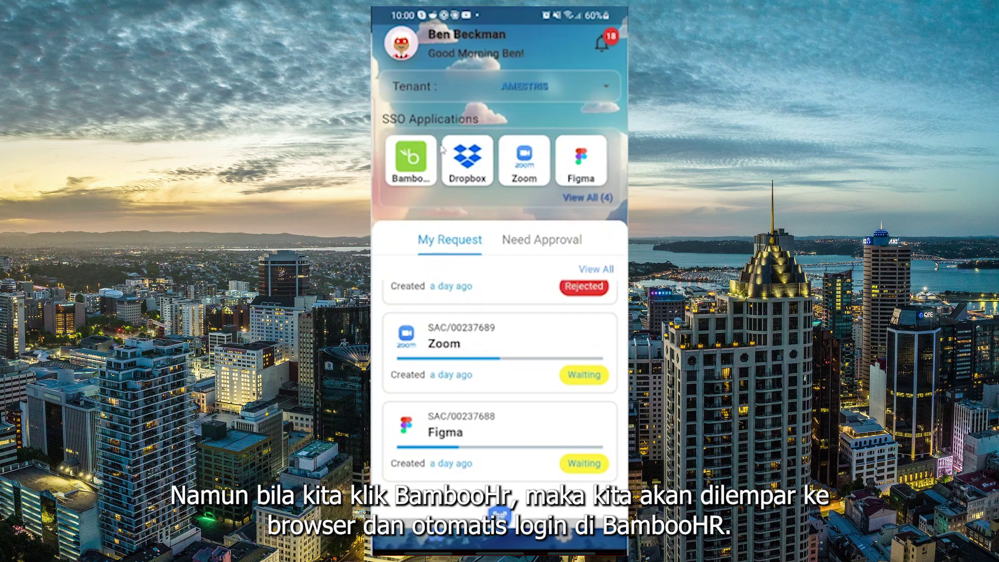
click(413, 166)
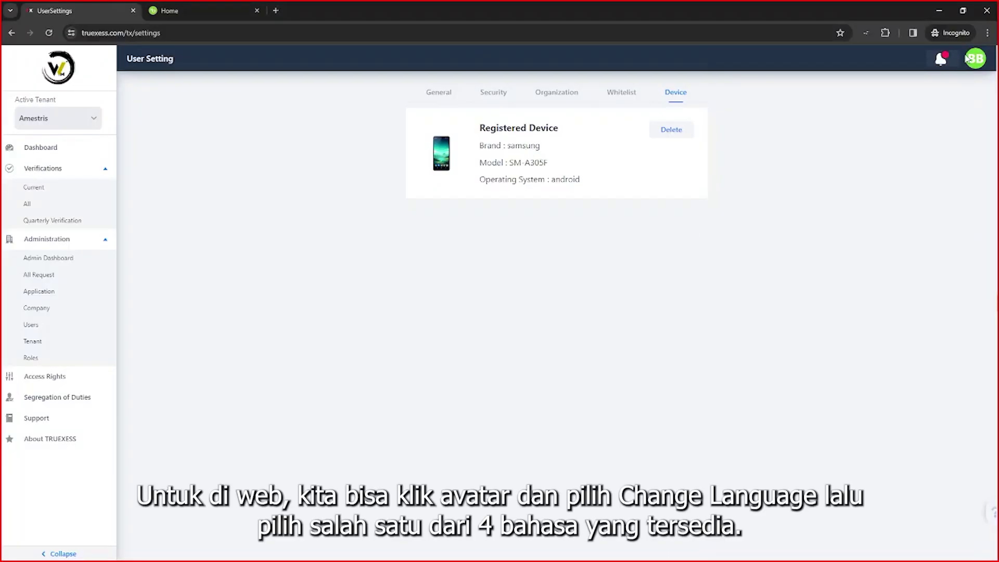
click(968, 59)
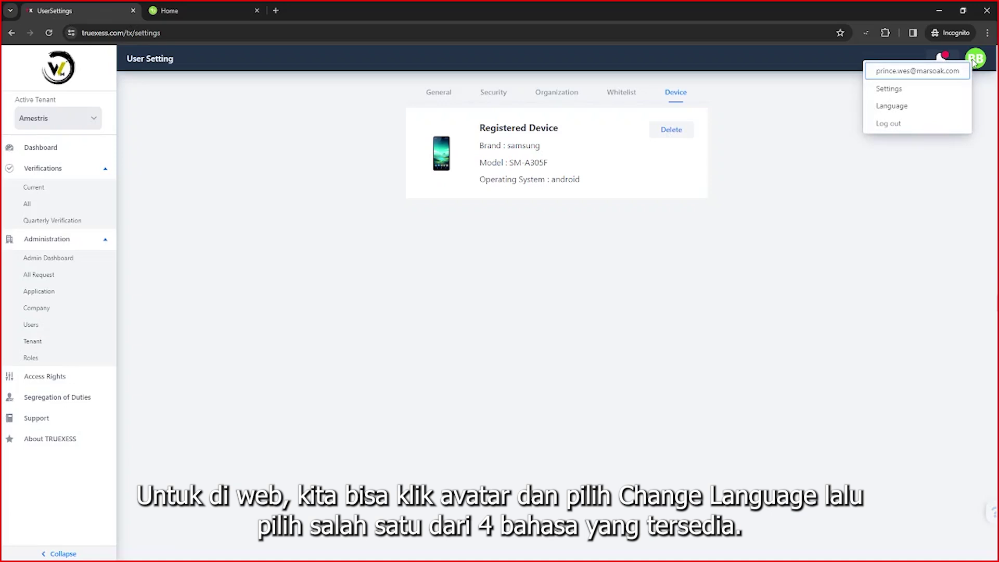
click(943, 106)
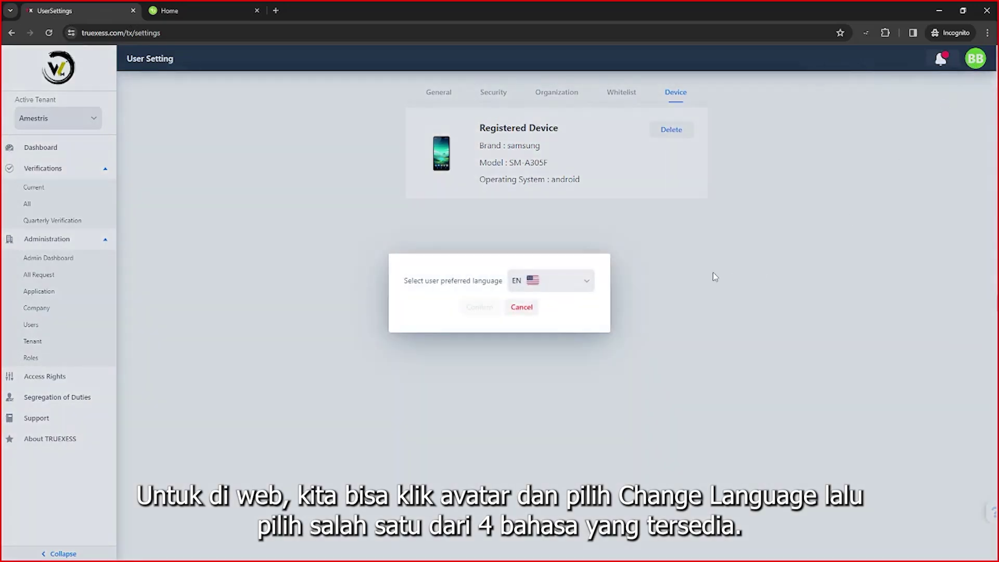
click(566, 286)
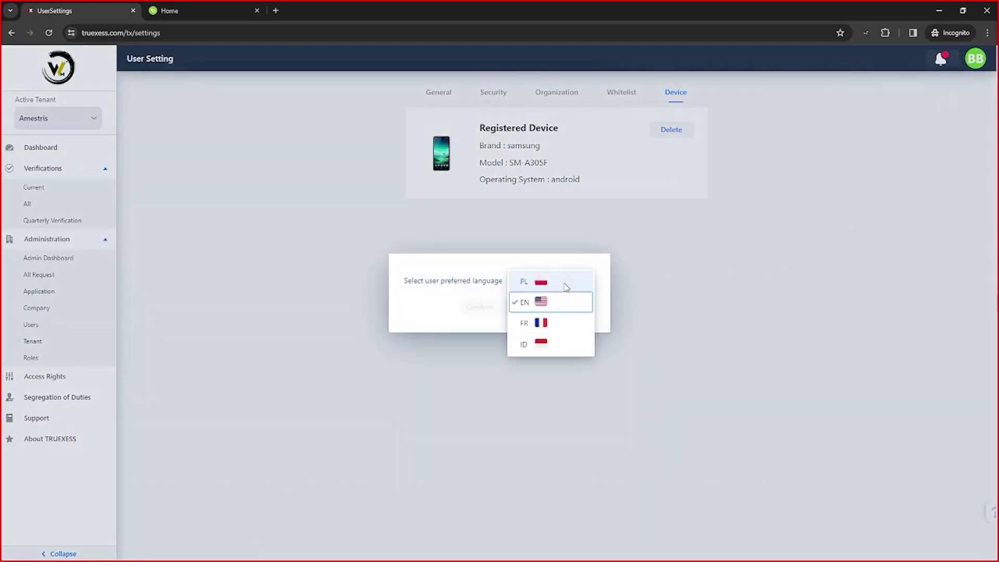
click(474, 285)
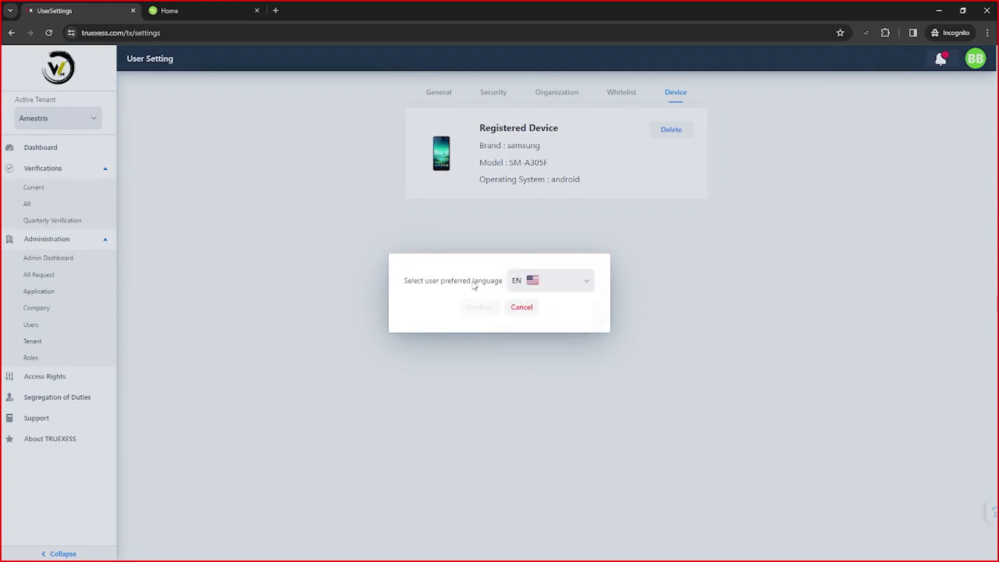
click(523, 309)
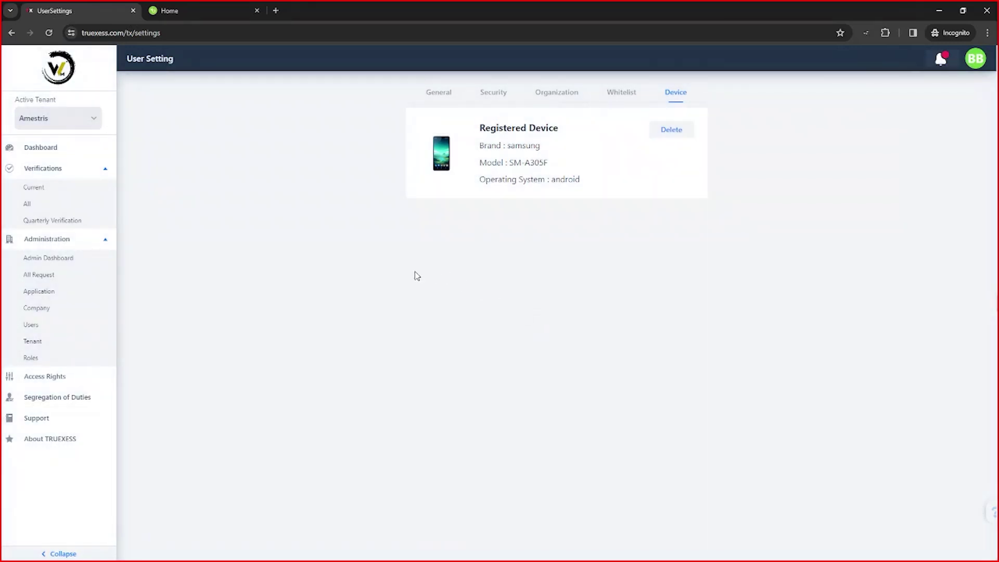